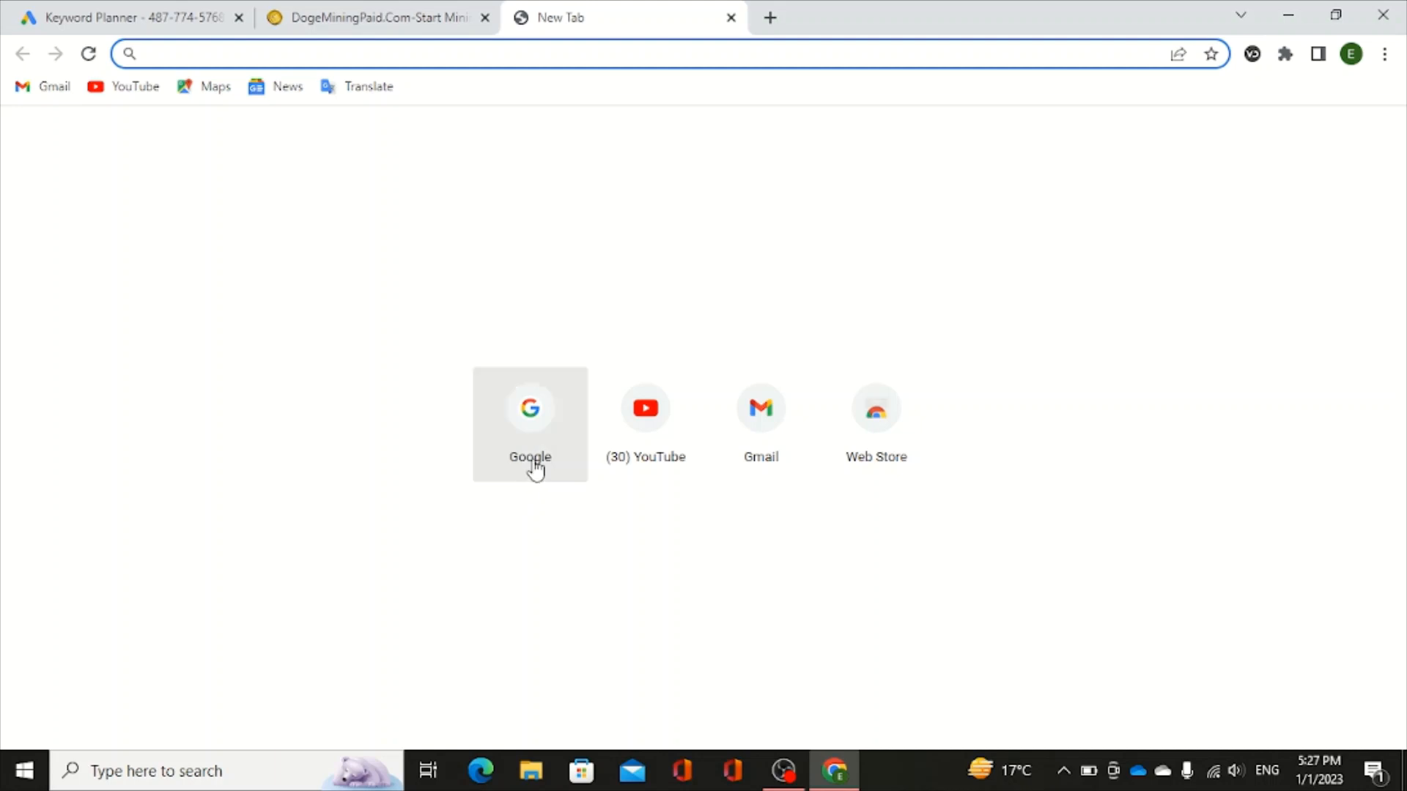
- Search Google for 'nts student portal' using the search suggestion
left_click(532, 440)
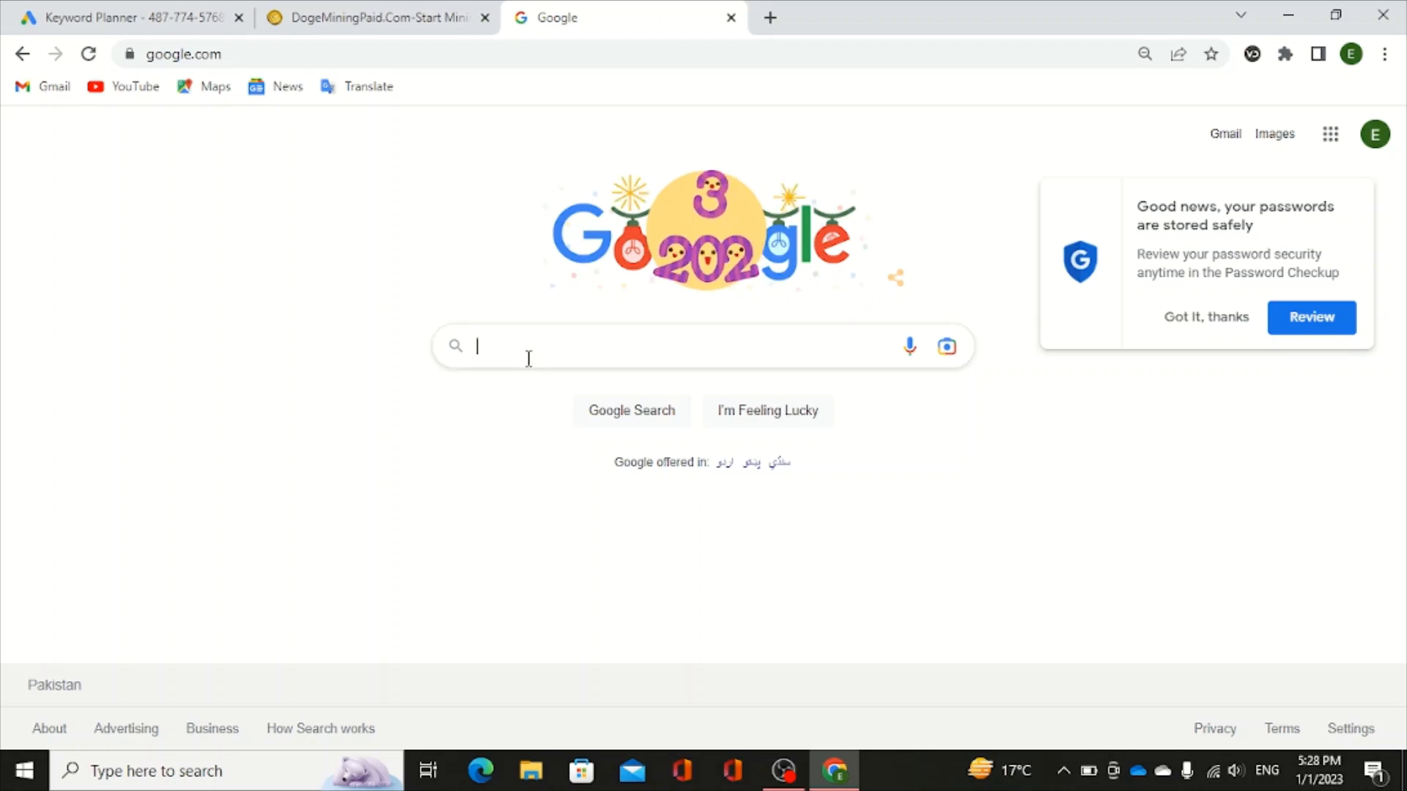
type("nts s")
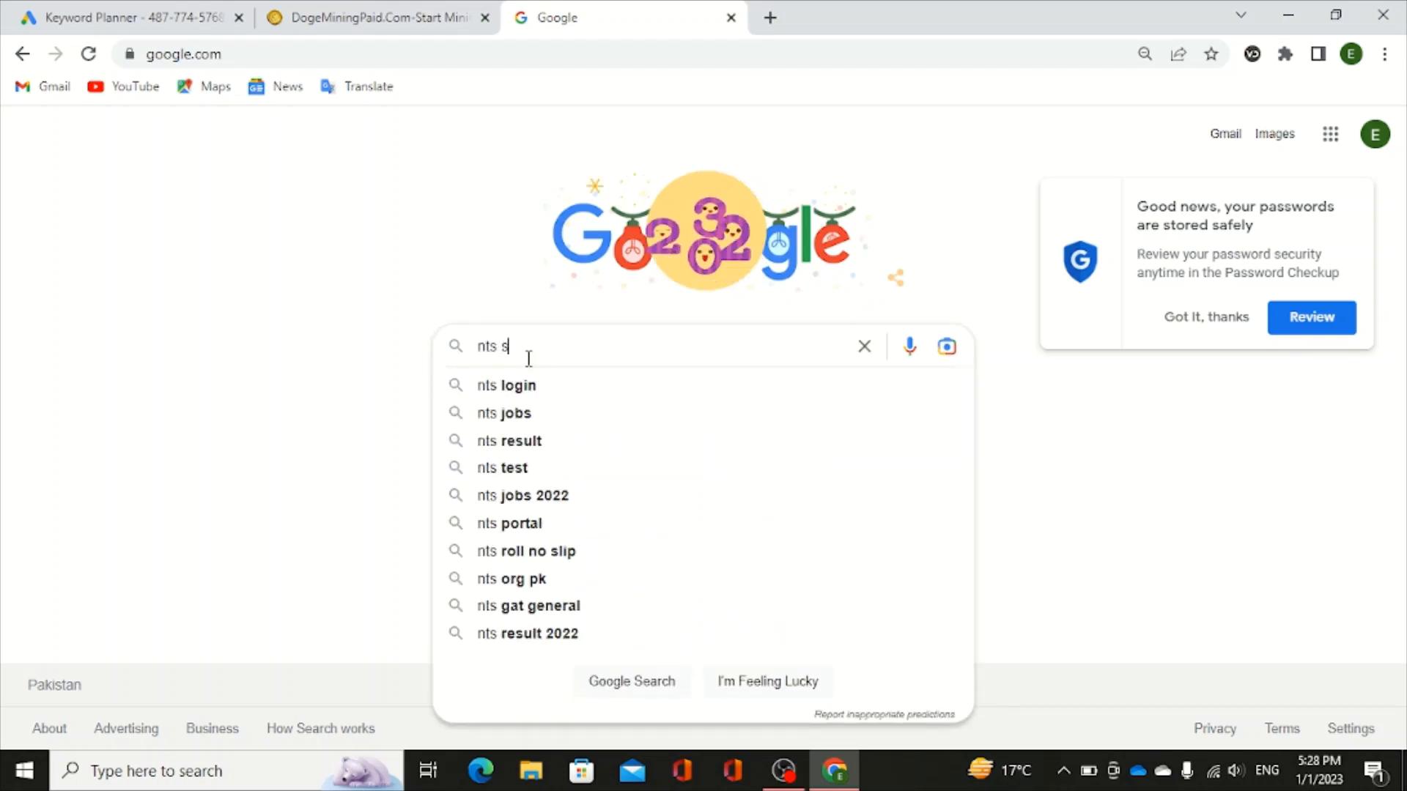
type("tudent")
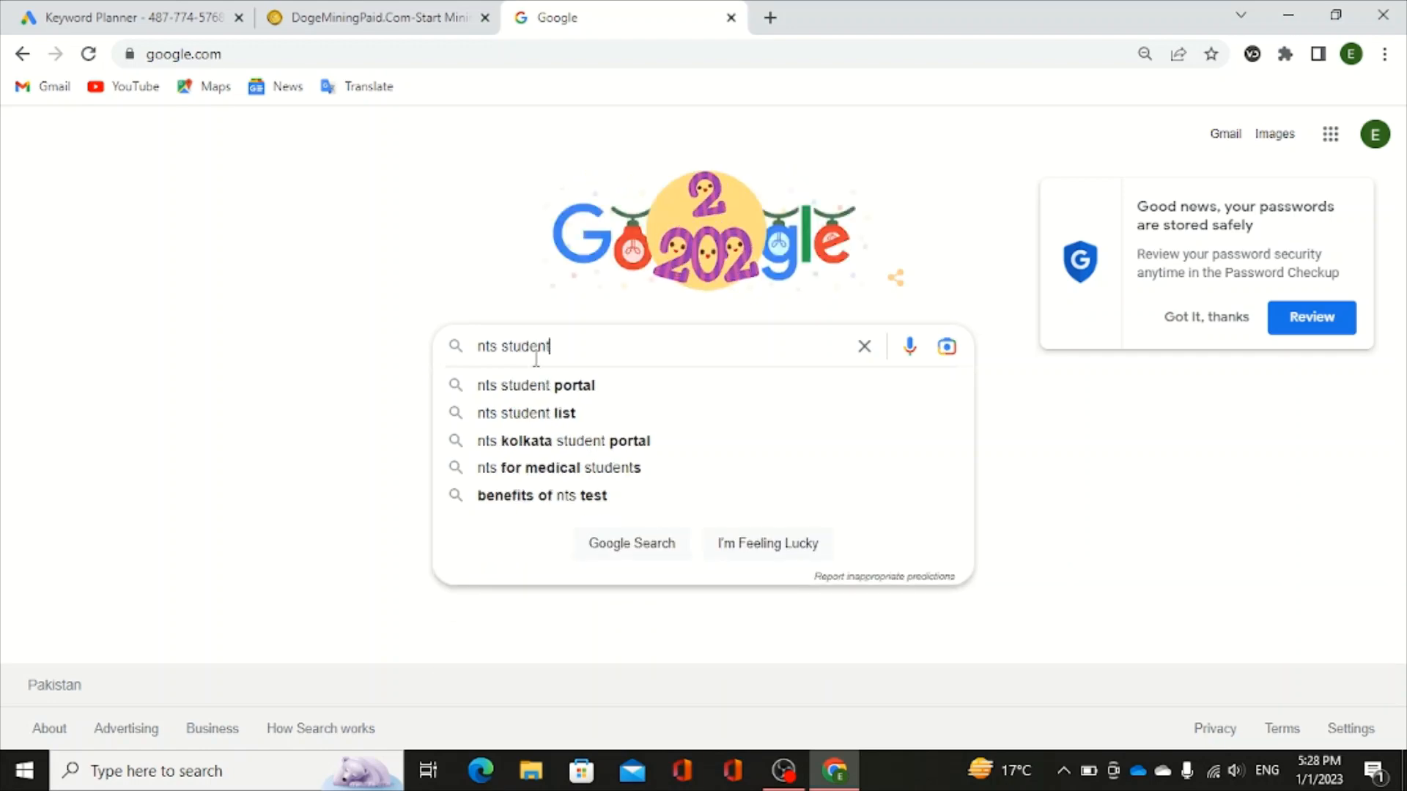
left_click(566, 385)
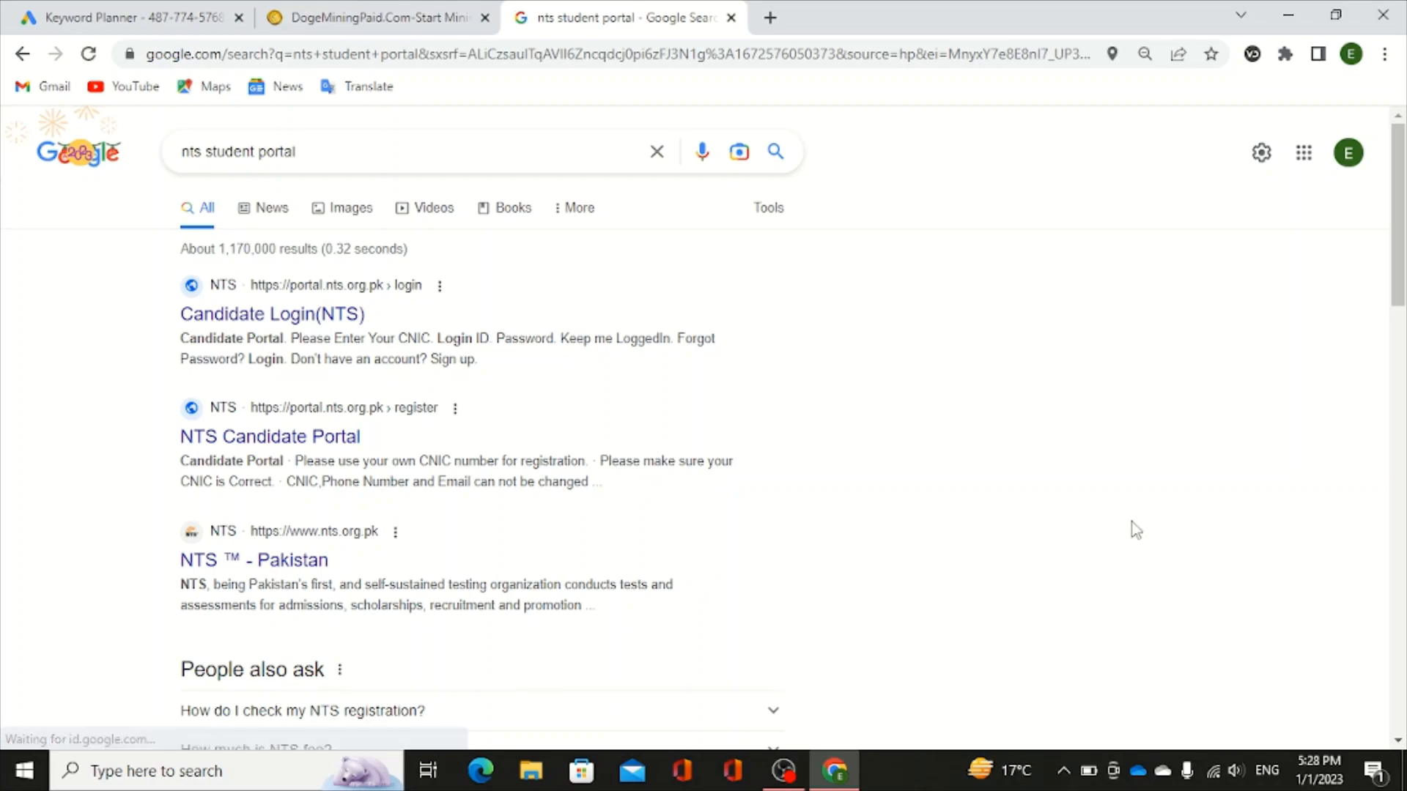
scroll(1135, 530, "down", 12)
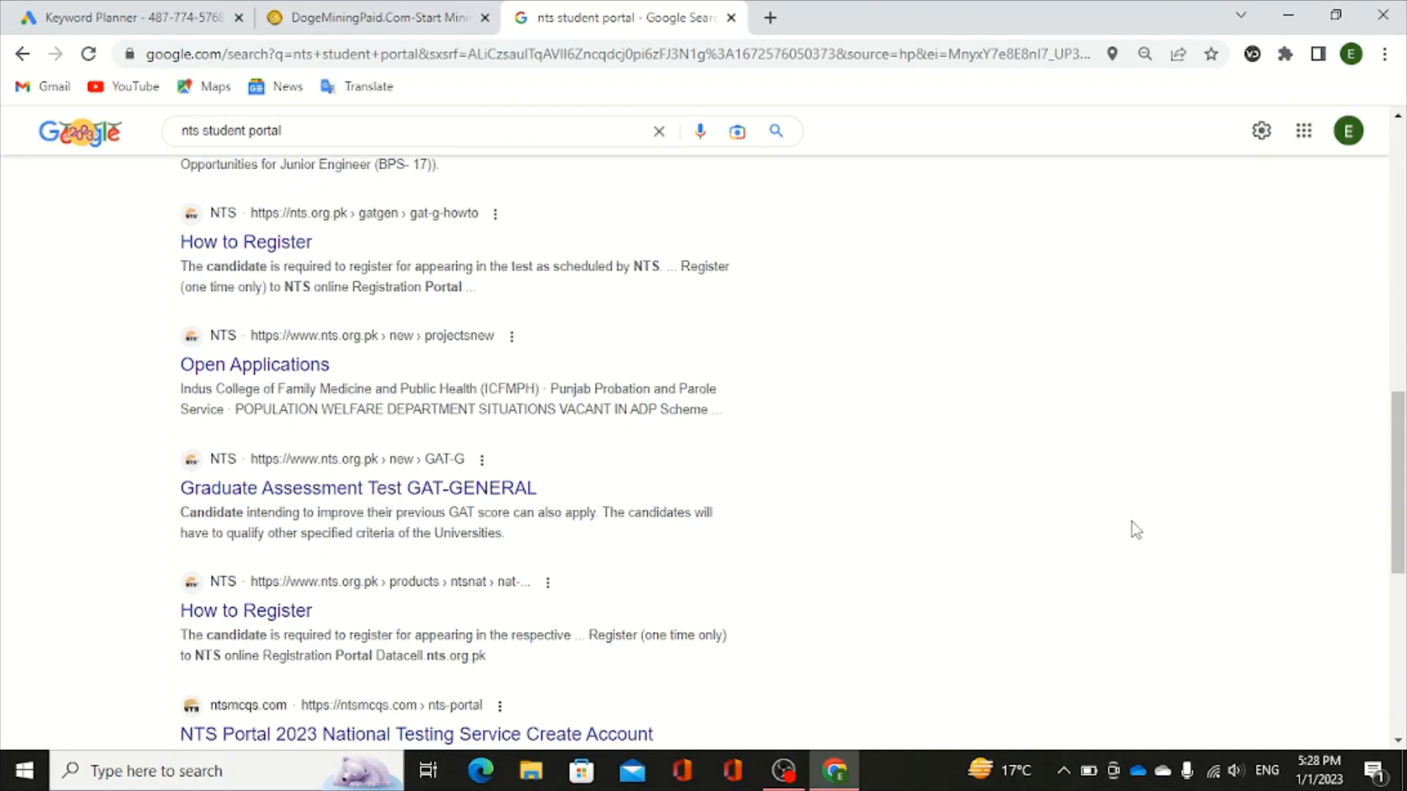
scroll(1135, 529, "down", 6)
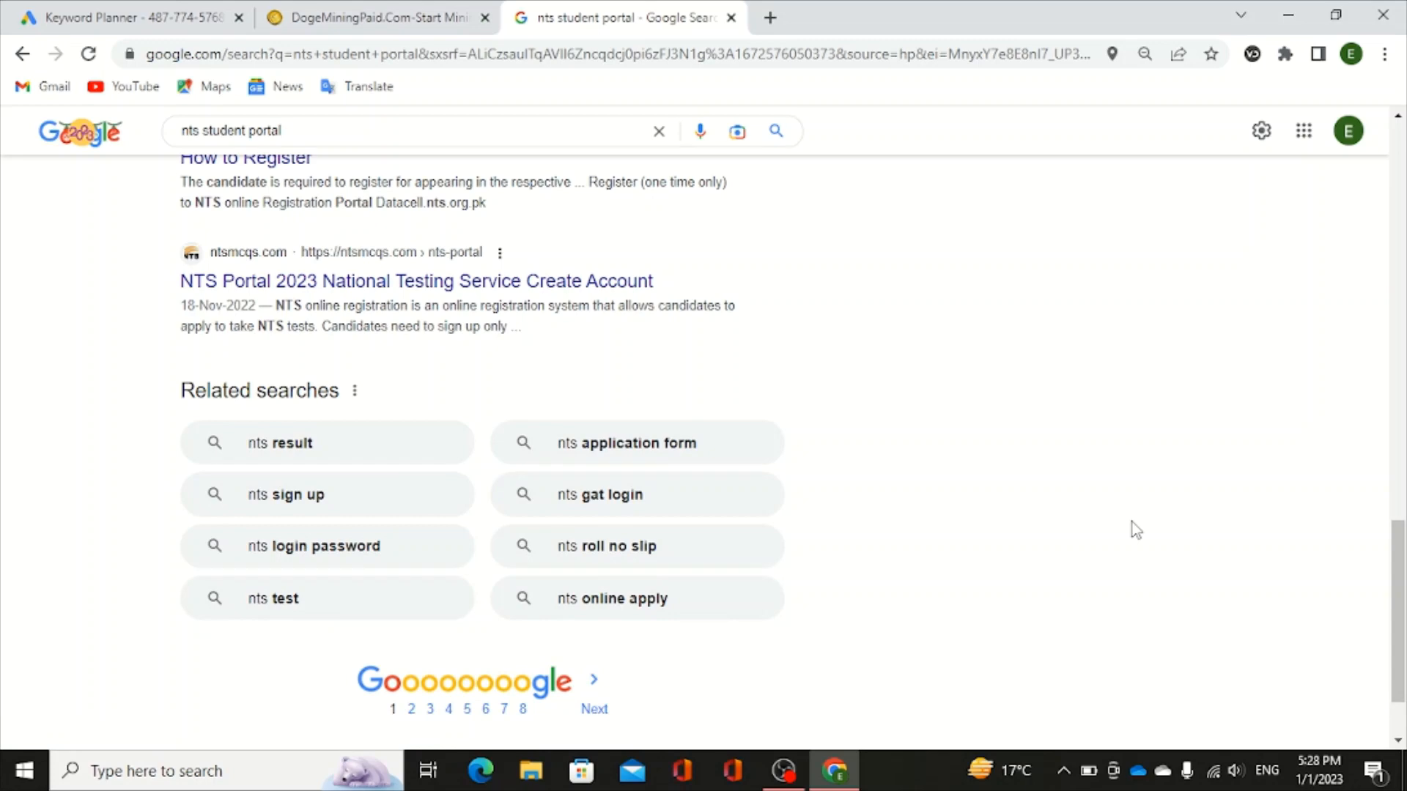
scroll(1135, 530, "up", 6)
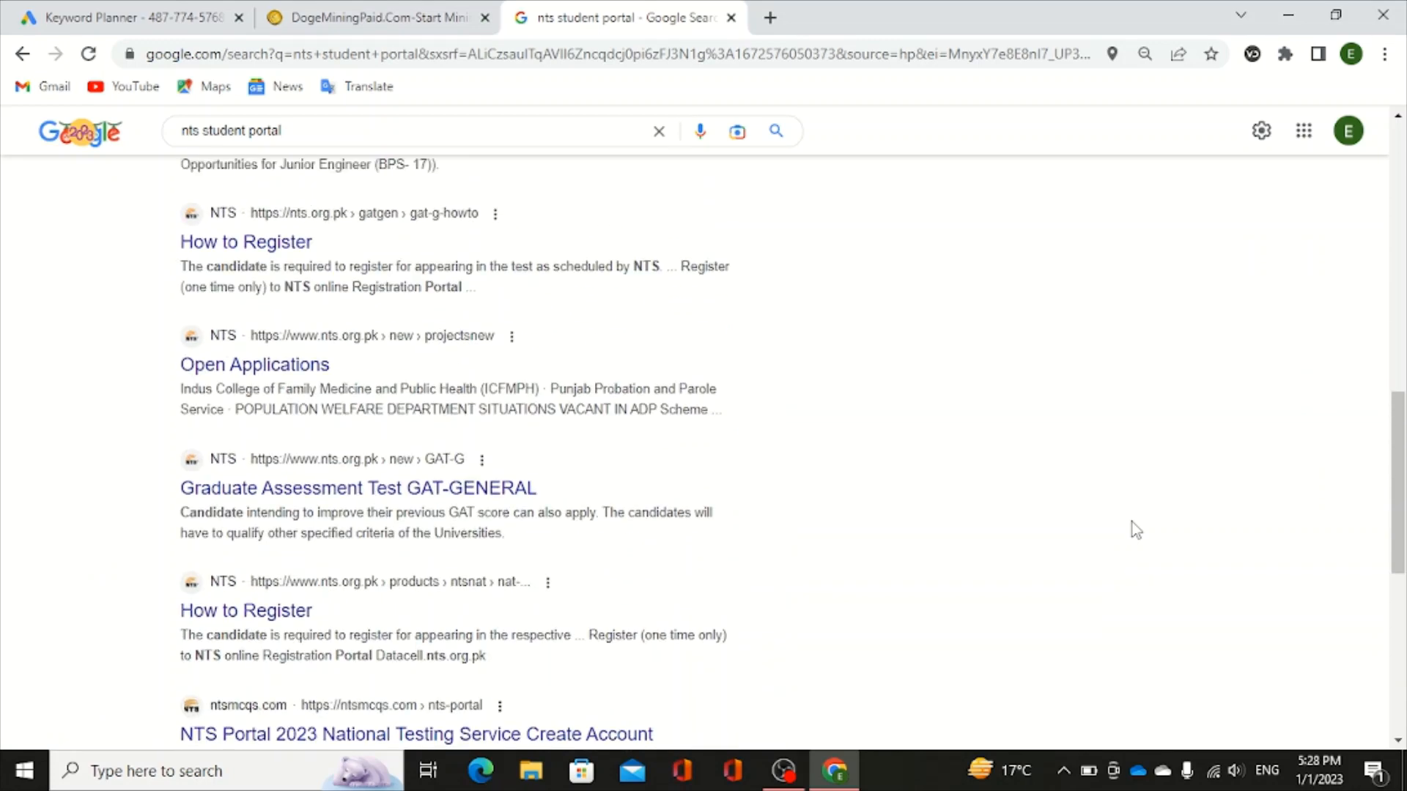
scroll(1135, 529, "up", 12)
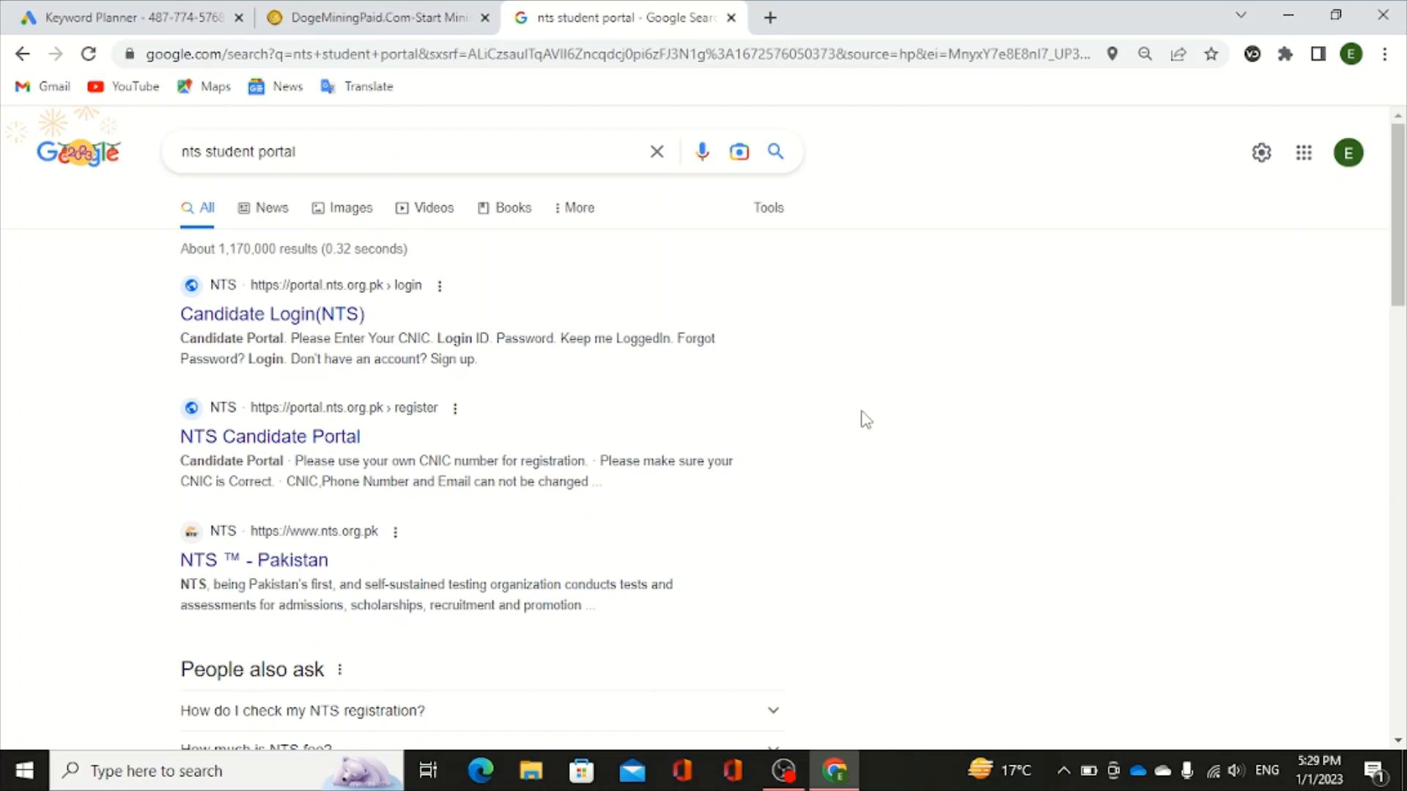
- Go from the NTS Candidate Login page to the Sign up form and return to its top
left_click(251, 317)
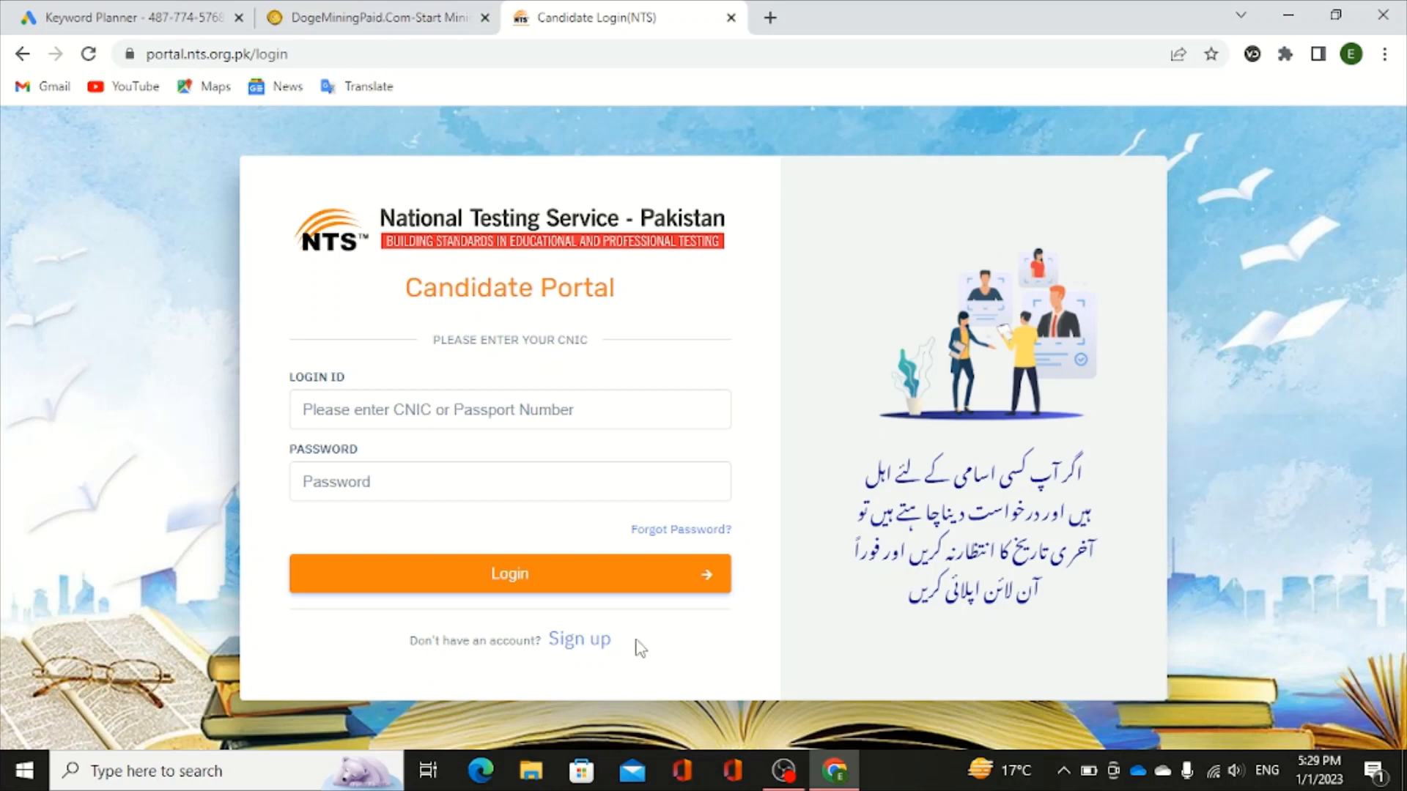
left_click(604, 645)
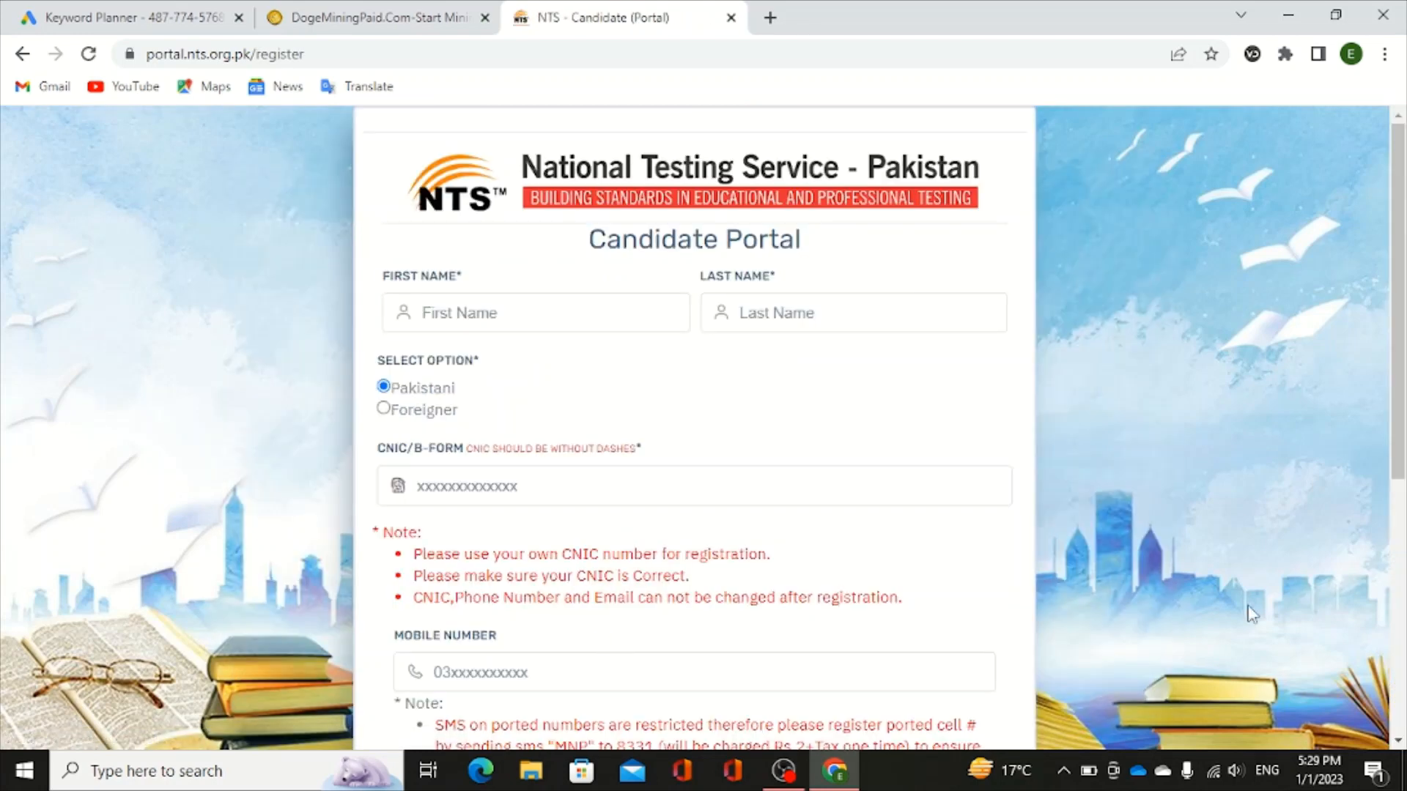
left_click(1398, 741)
left_click(1397, 741)
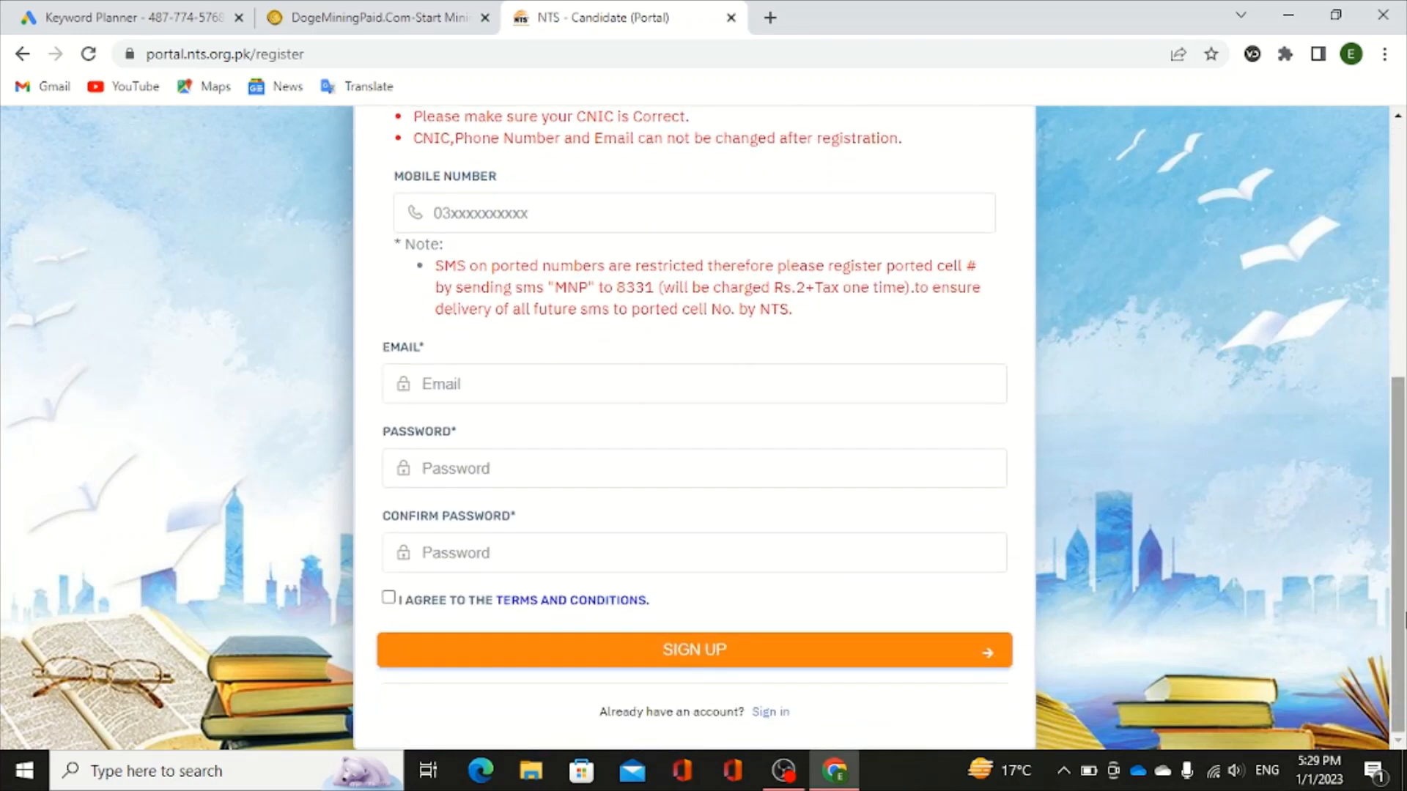
left_click_drag(1401, 608, 1404, 321)
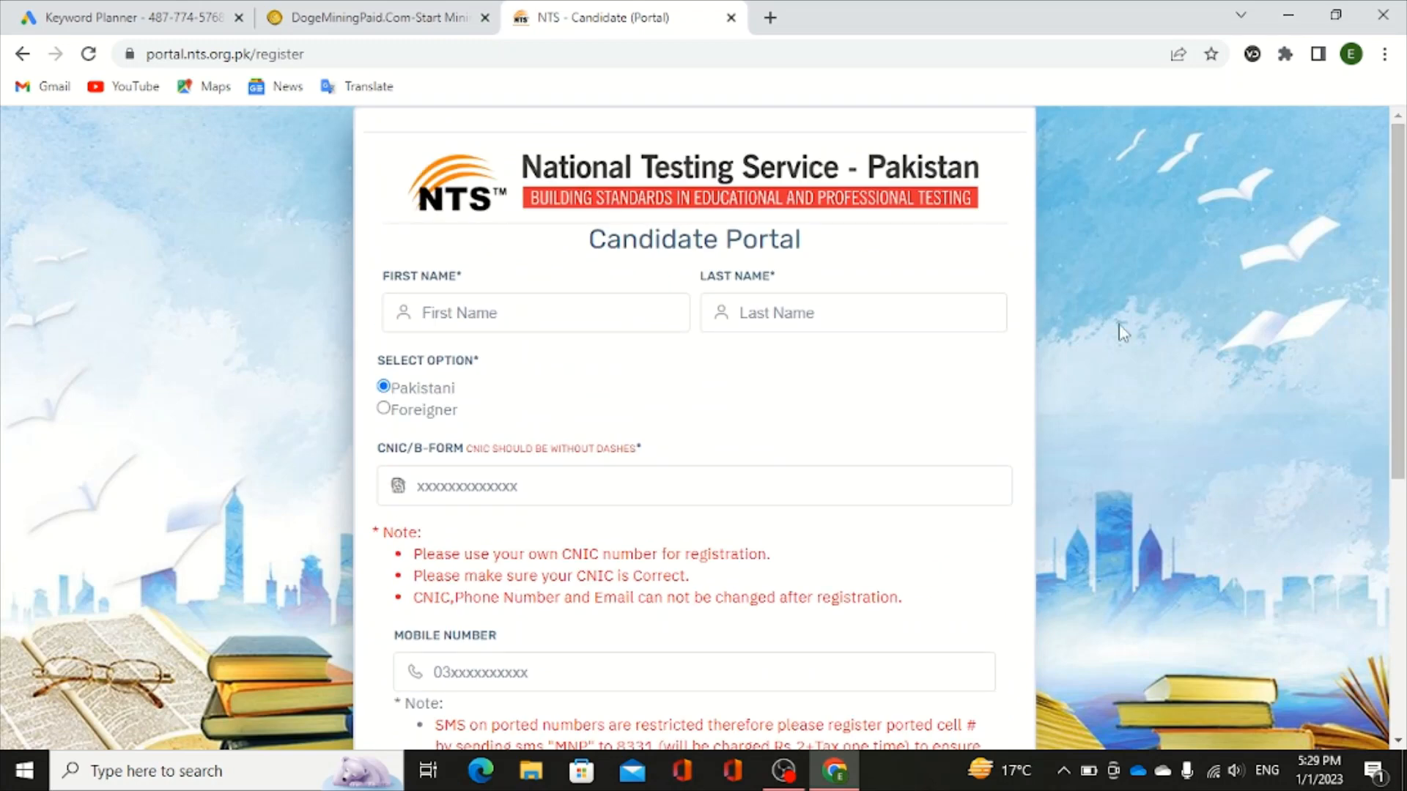
- Enter the candidate's first and last names after dismissing the autofill suggestions
left_click(458, 320)
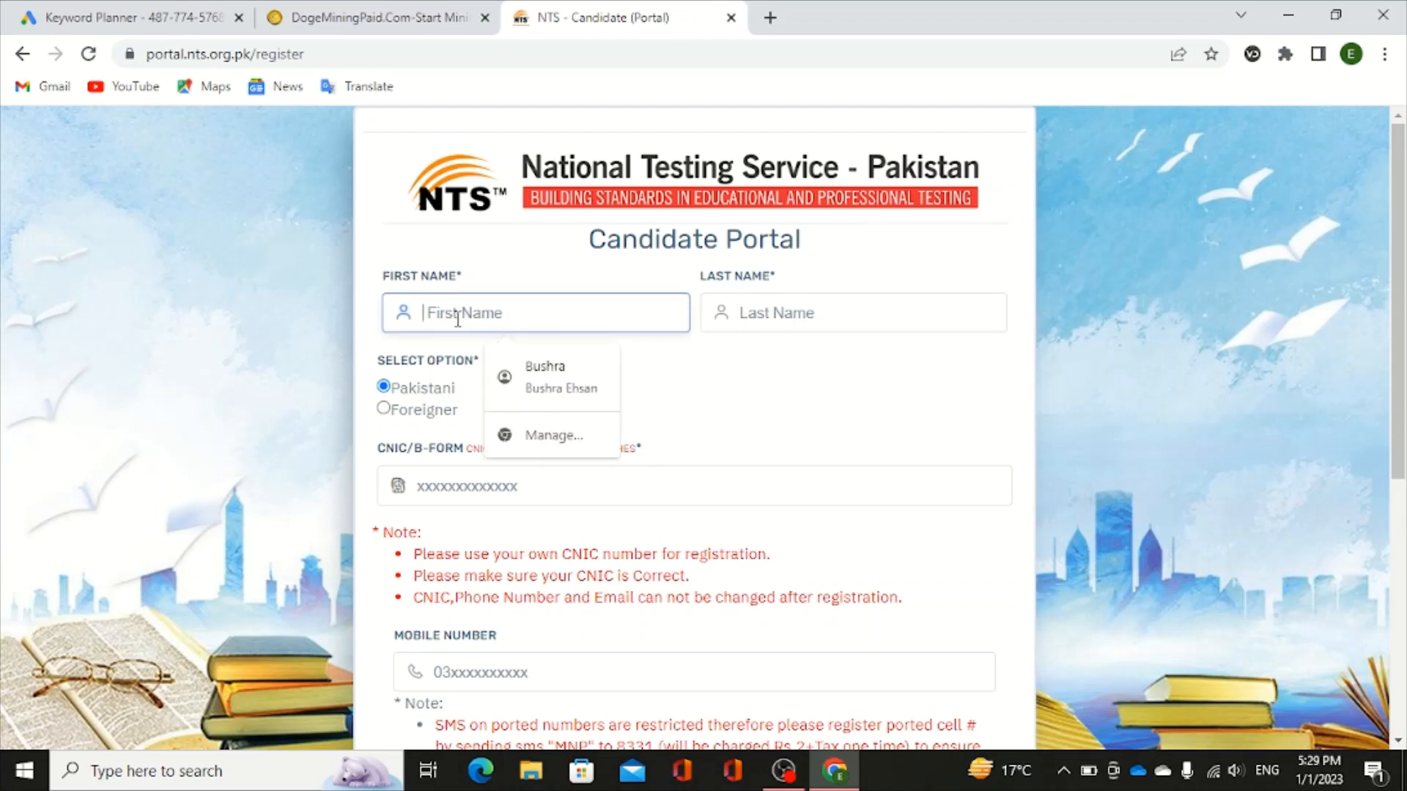
left_click(741, 442)
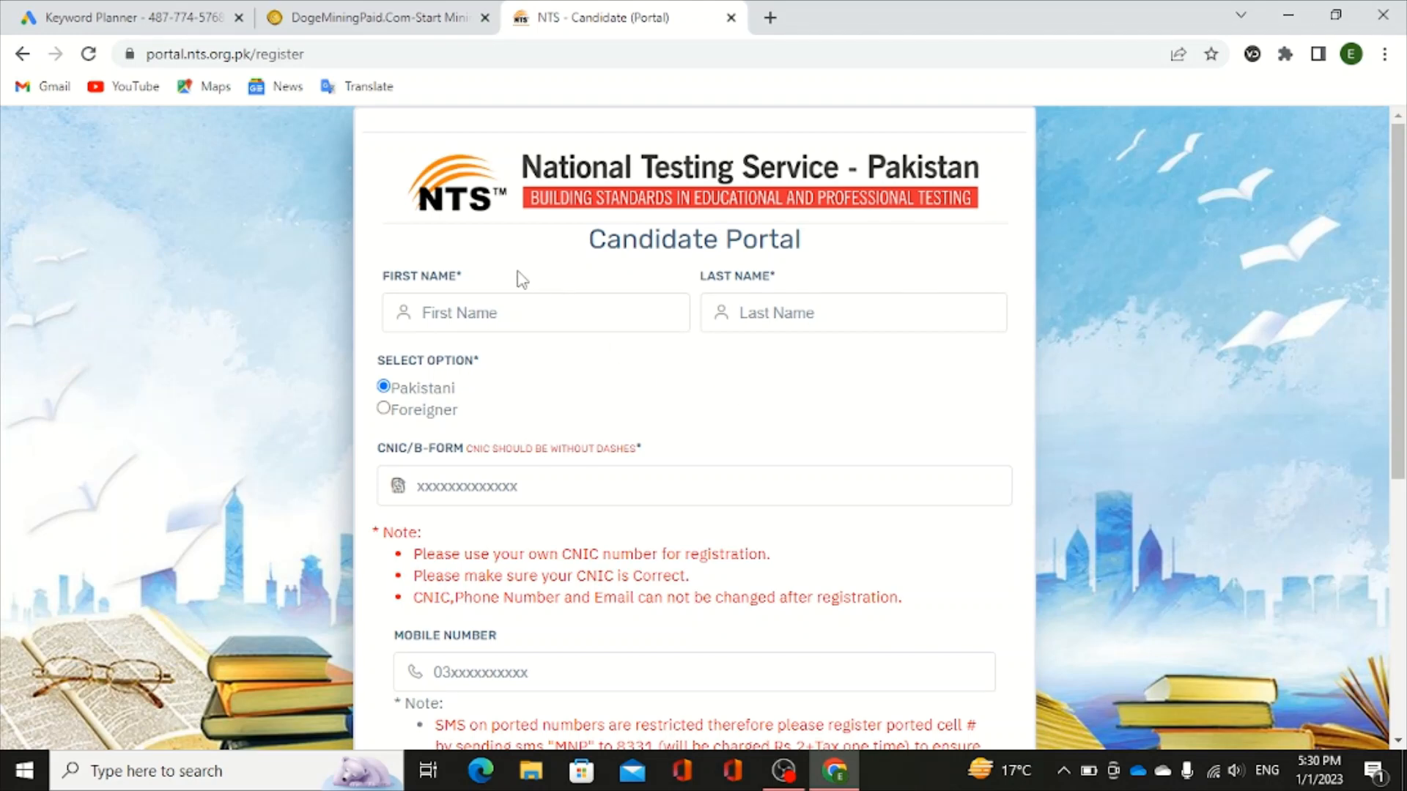
left_click(451, 311)
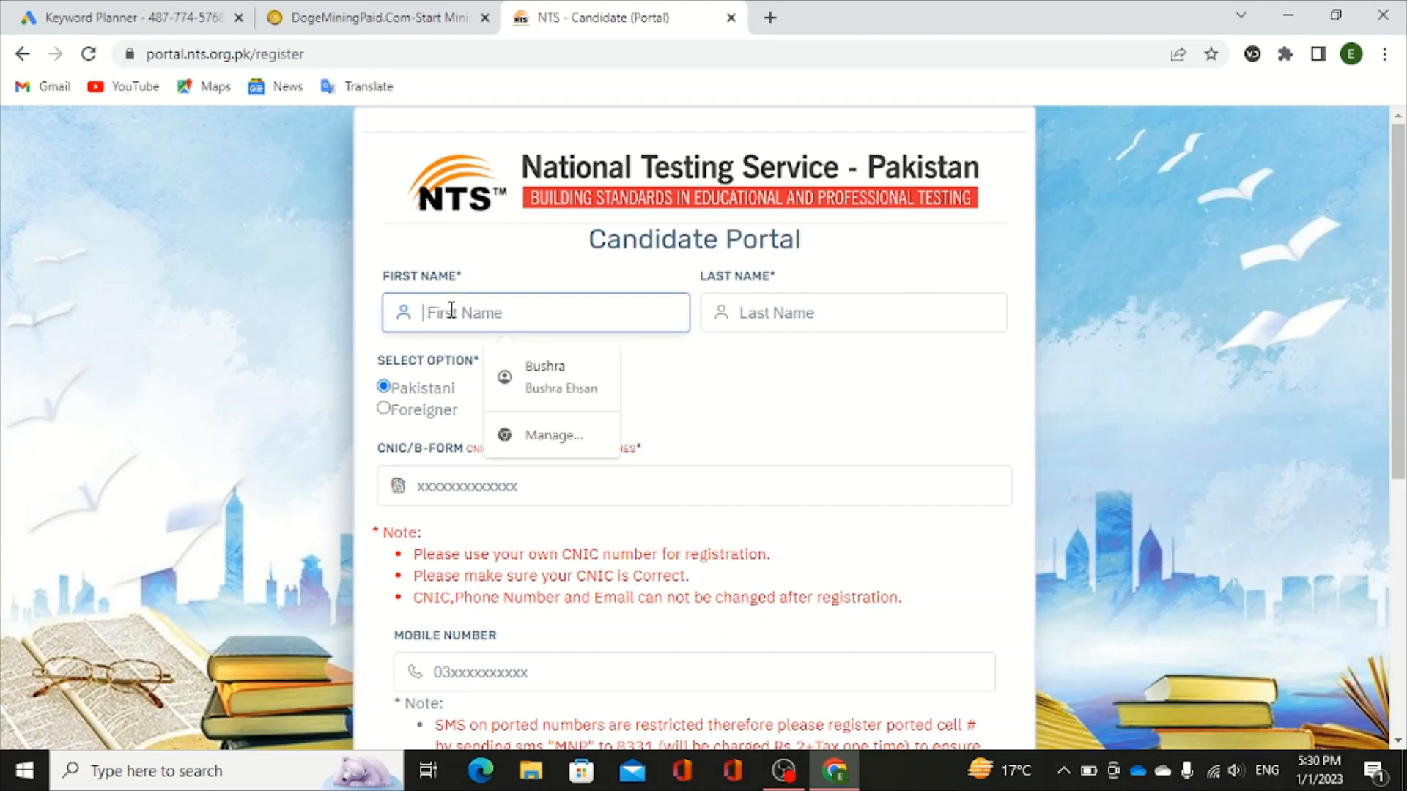
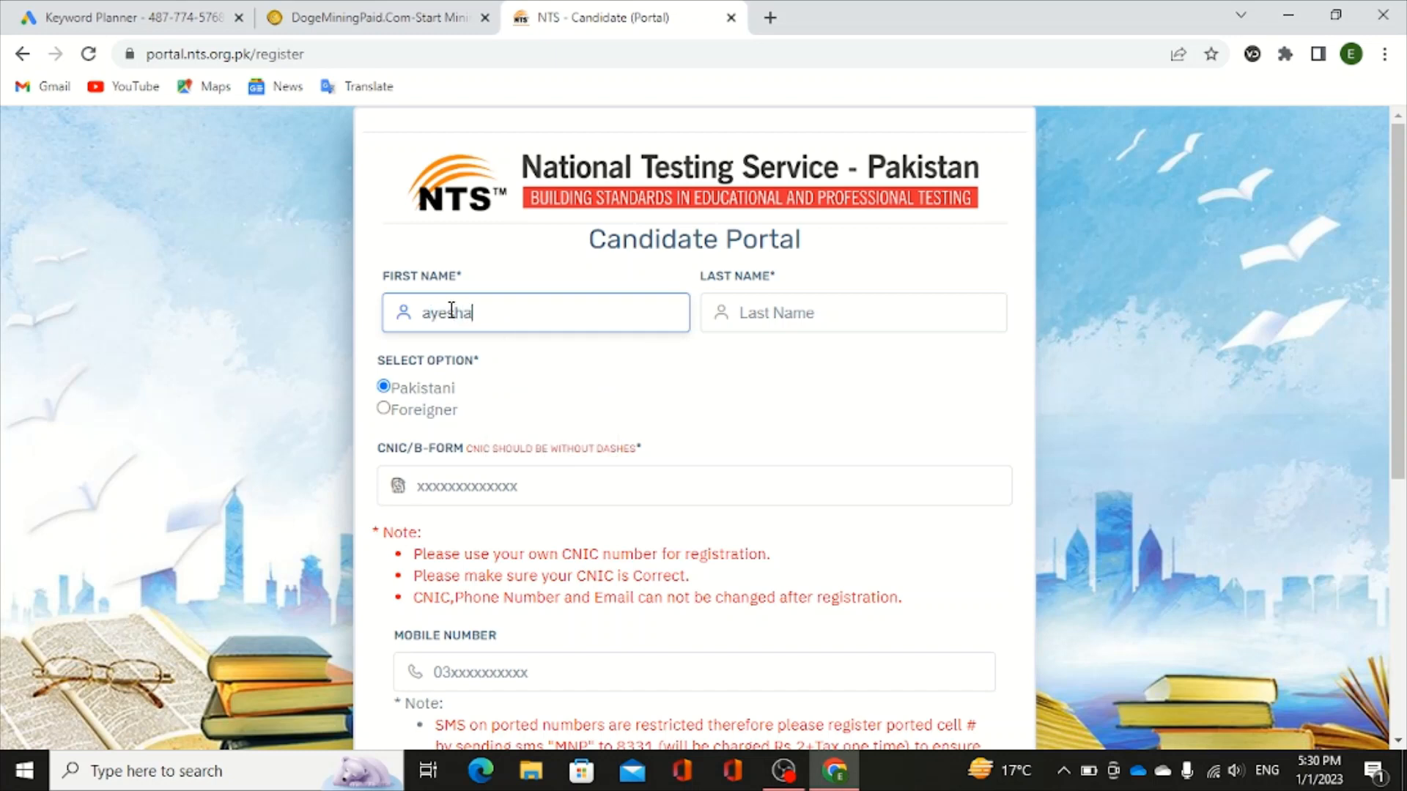
left_click(779, 315)
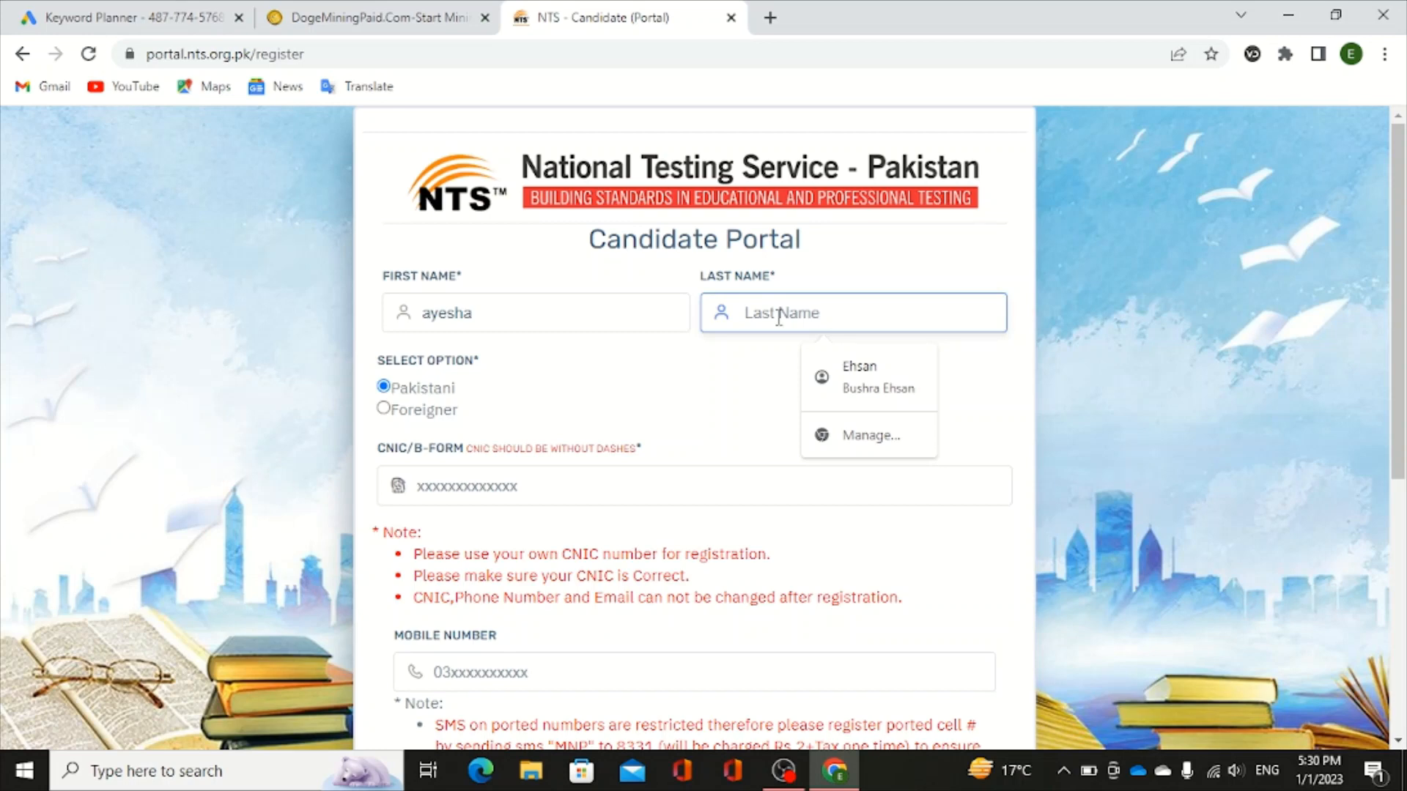
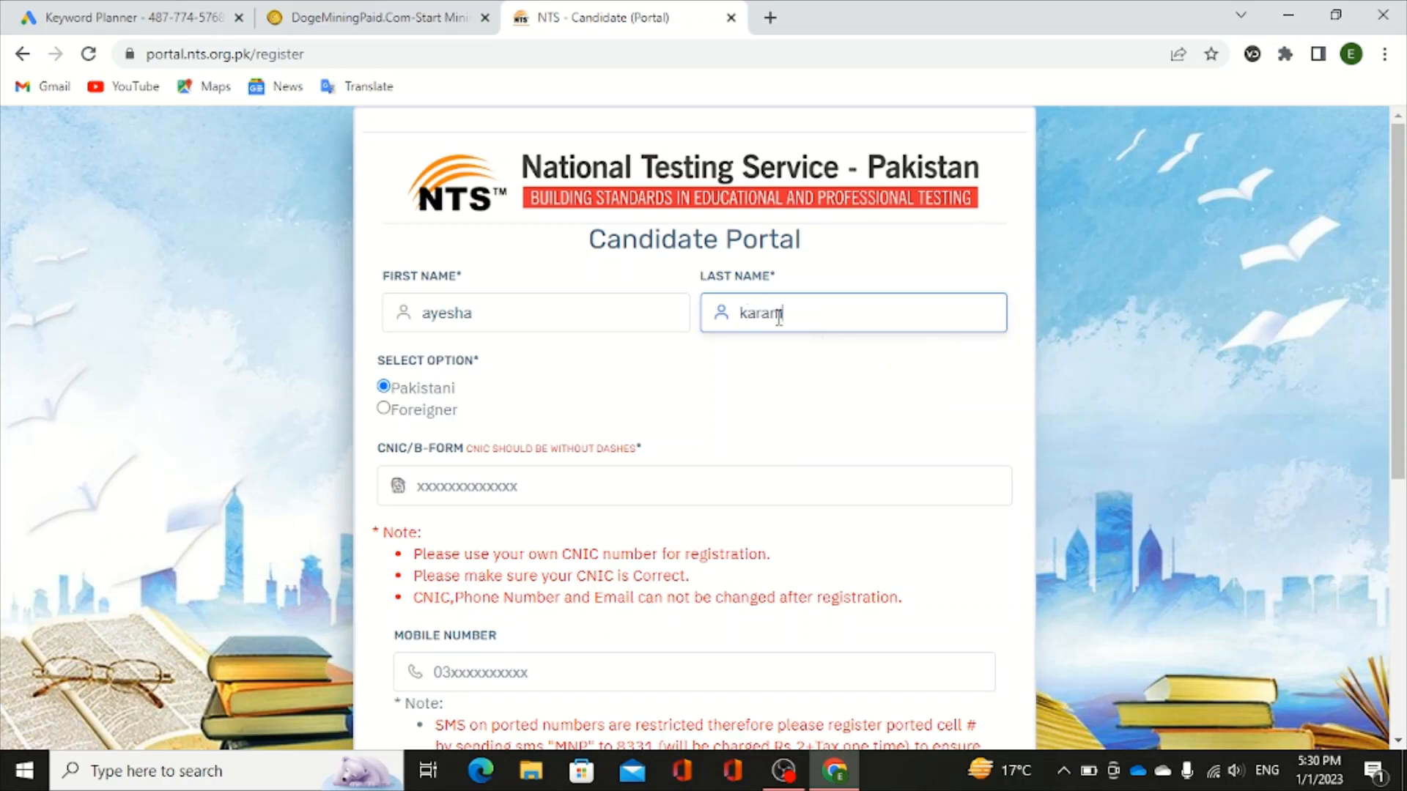
left_click(715, 393)
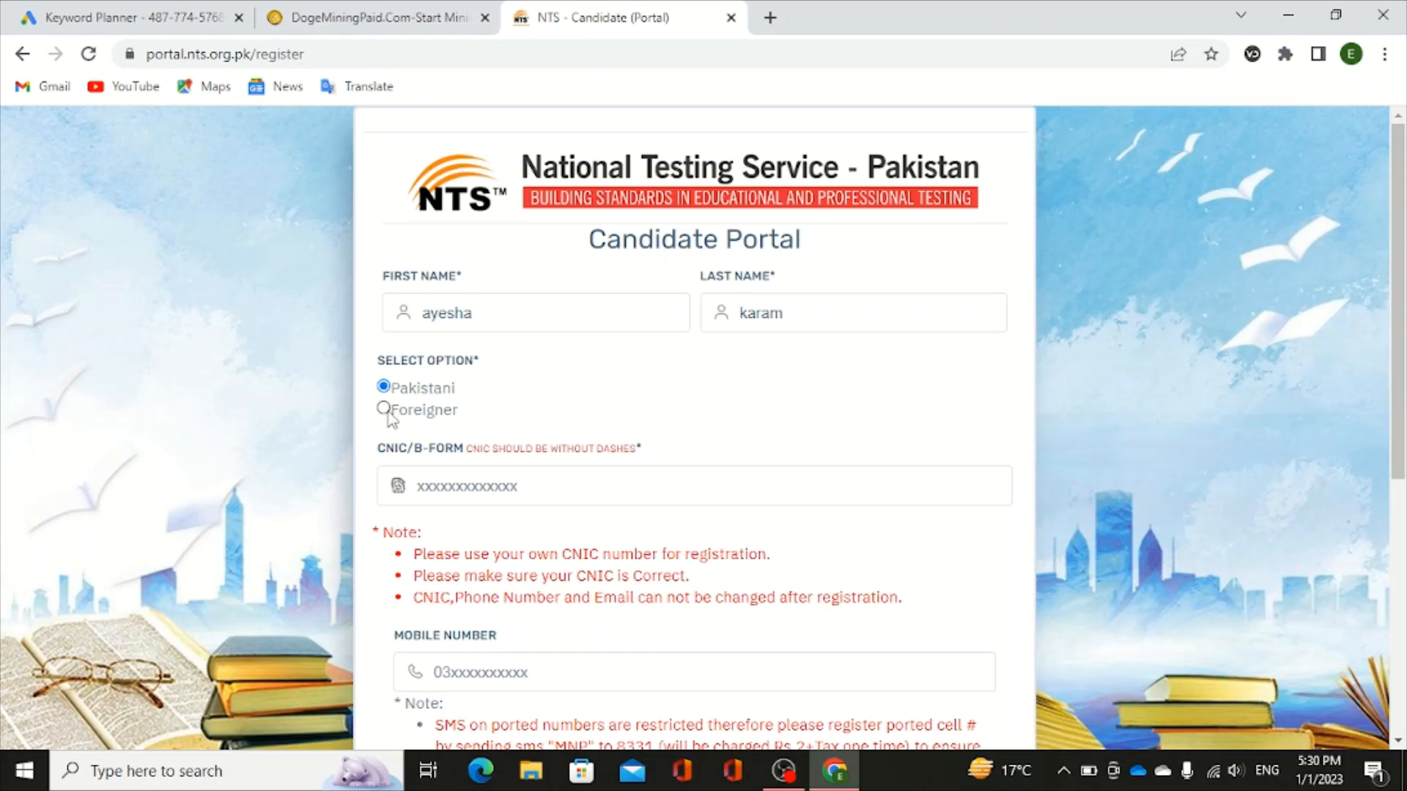
left_click(384, 409)
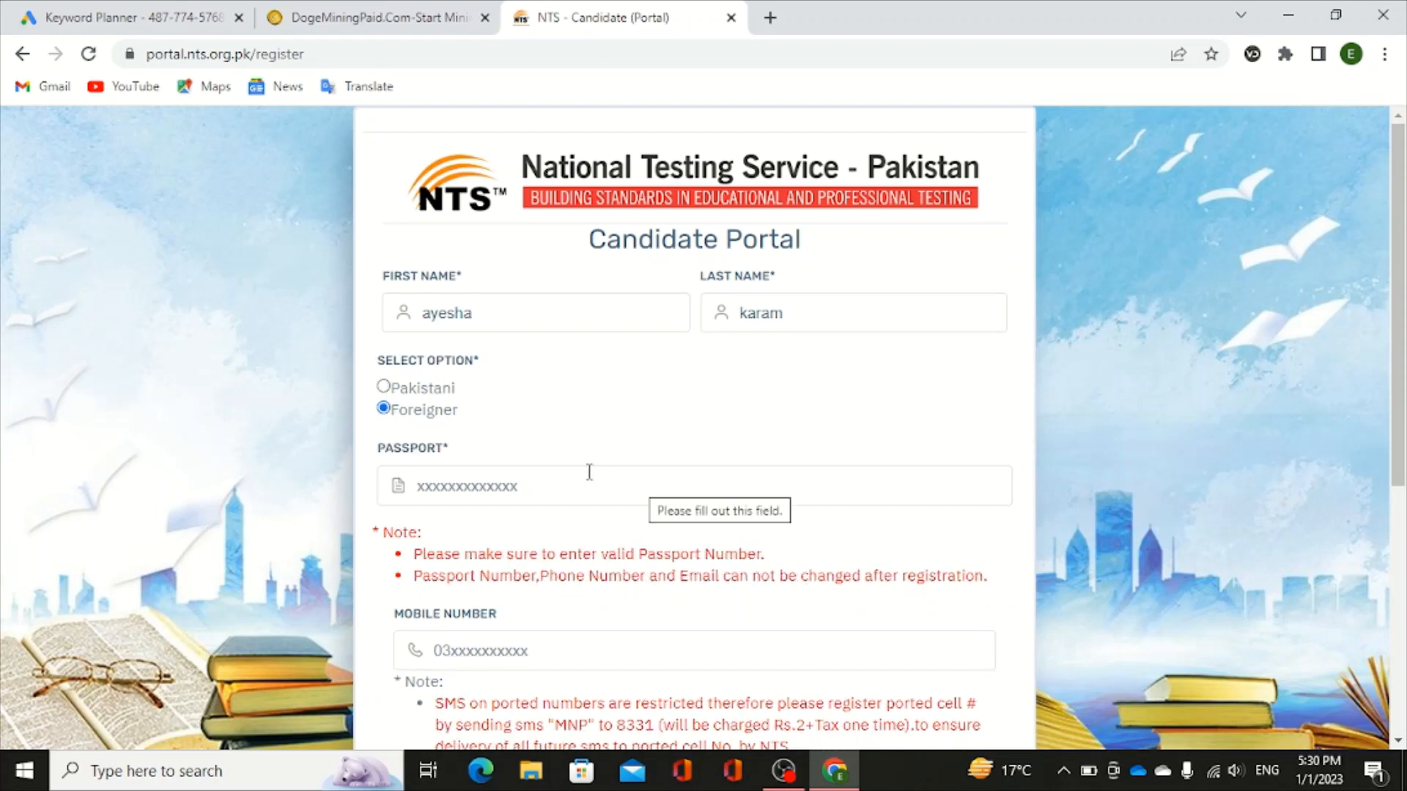
left_click(384, 387)
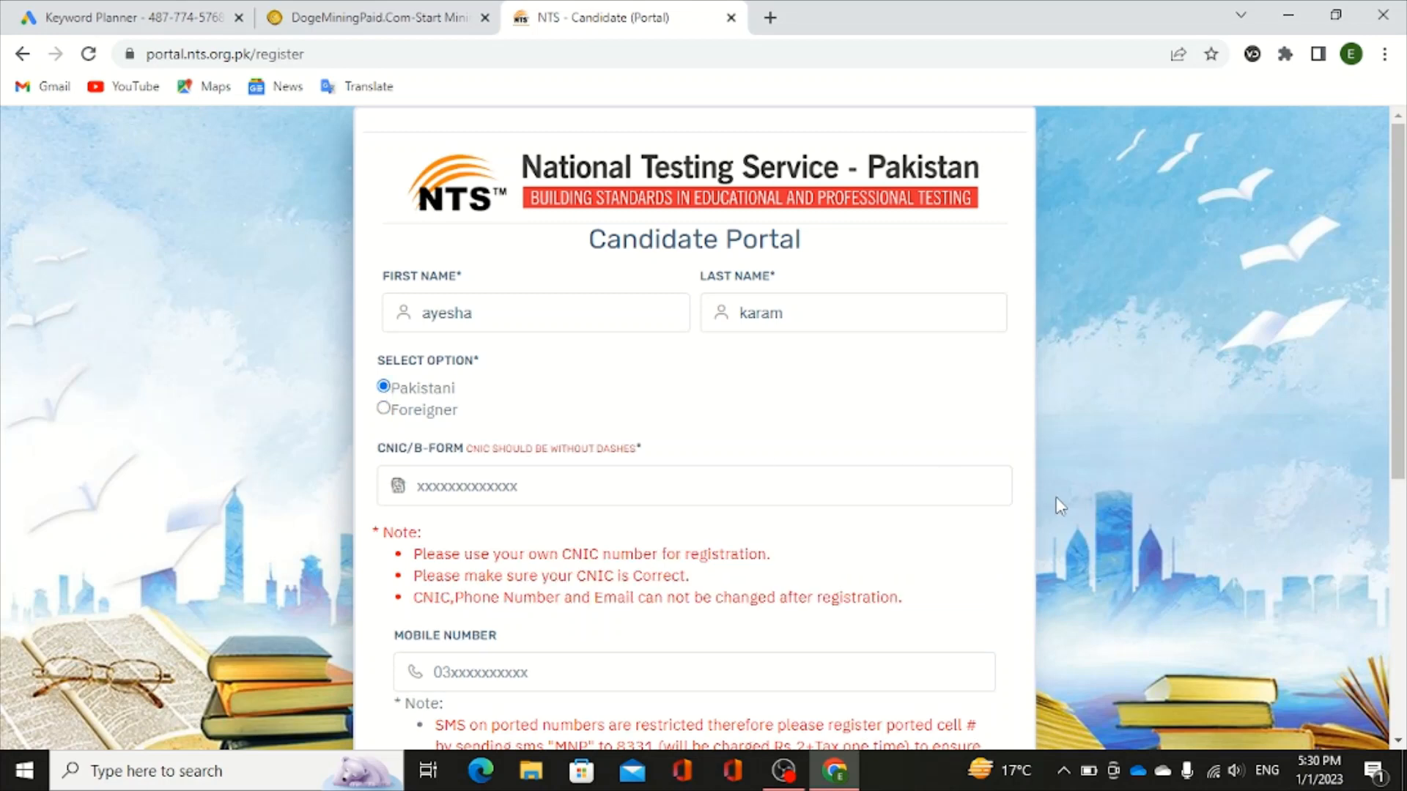
key("Down")
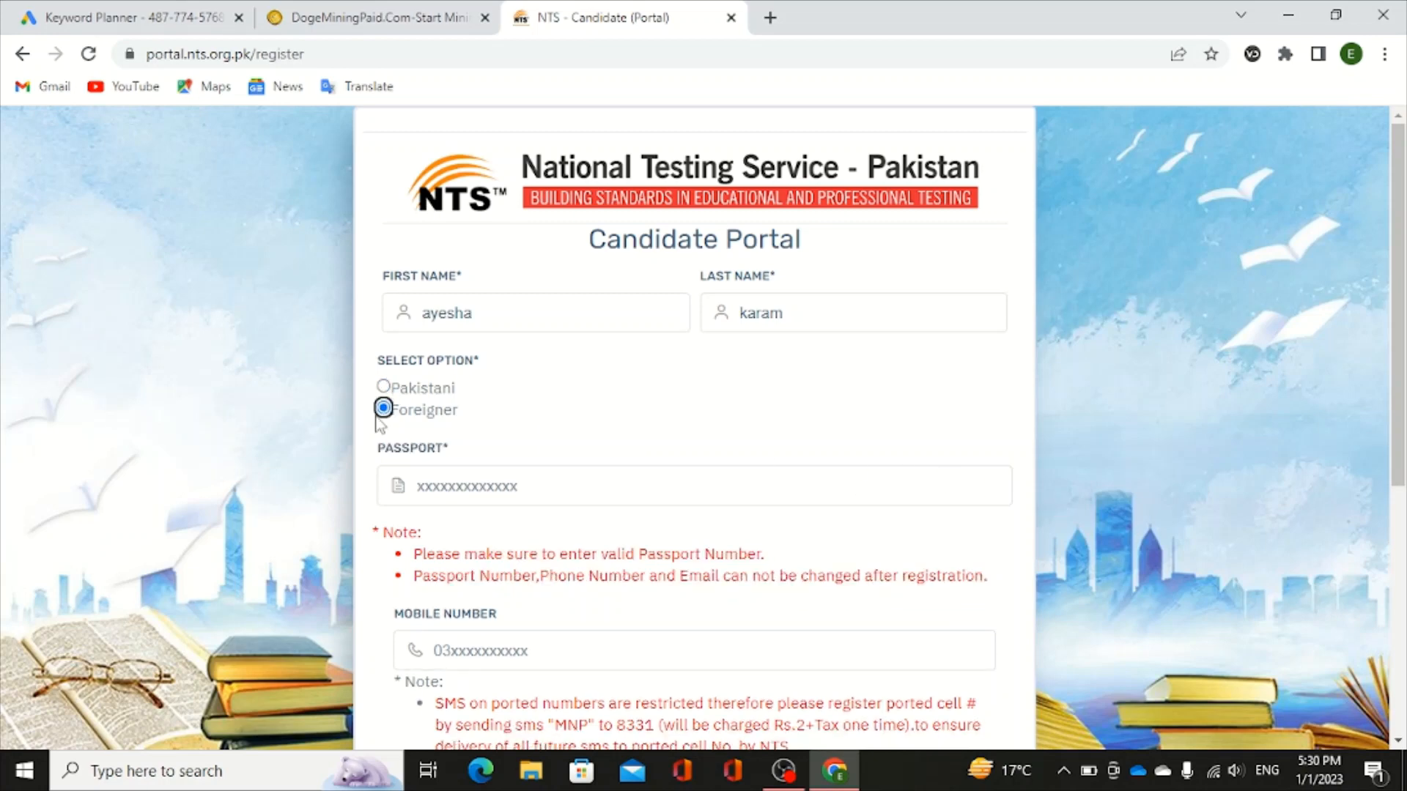
left_click(384, 388)
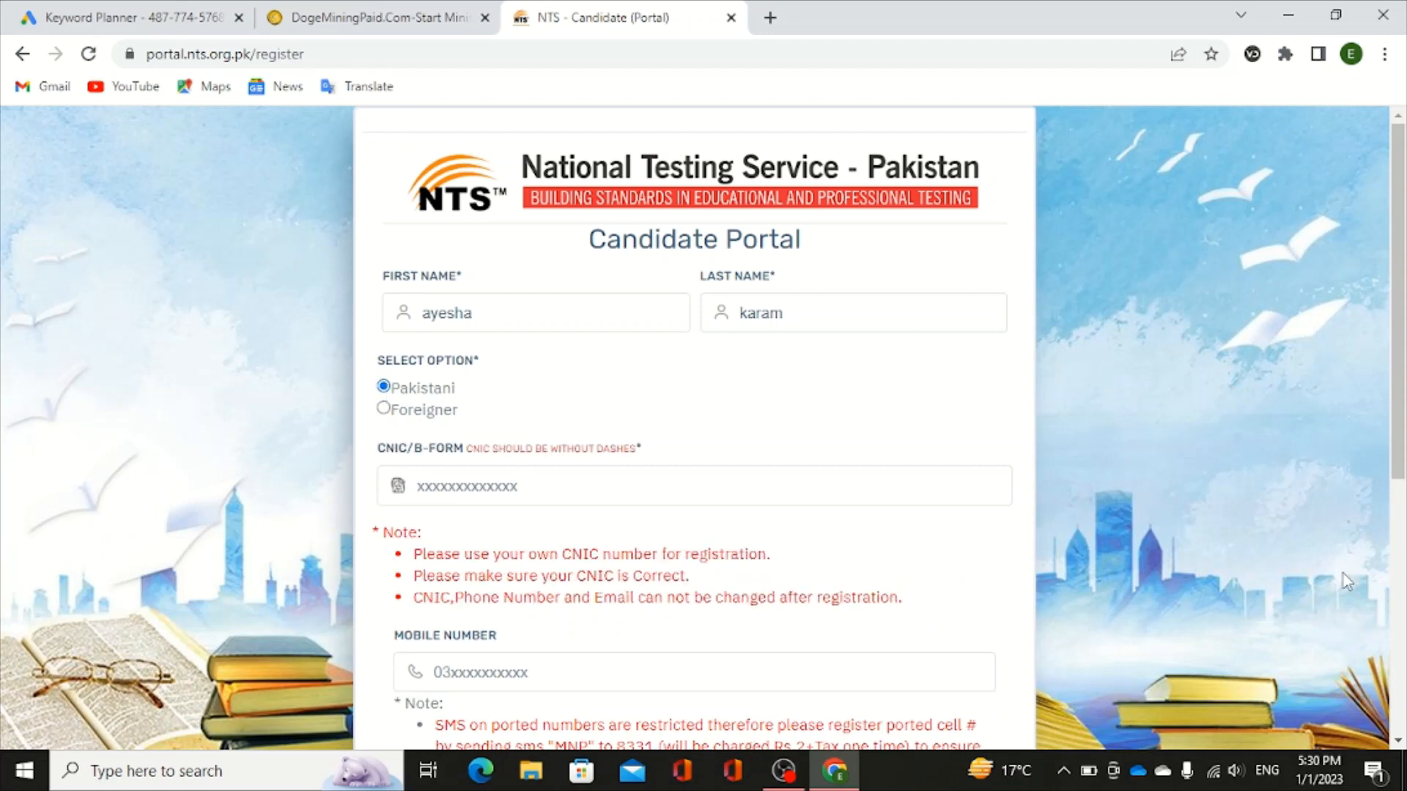
scroll(1396, 739, "down", 6)
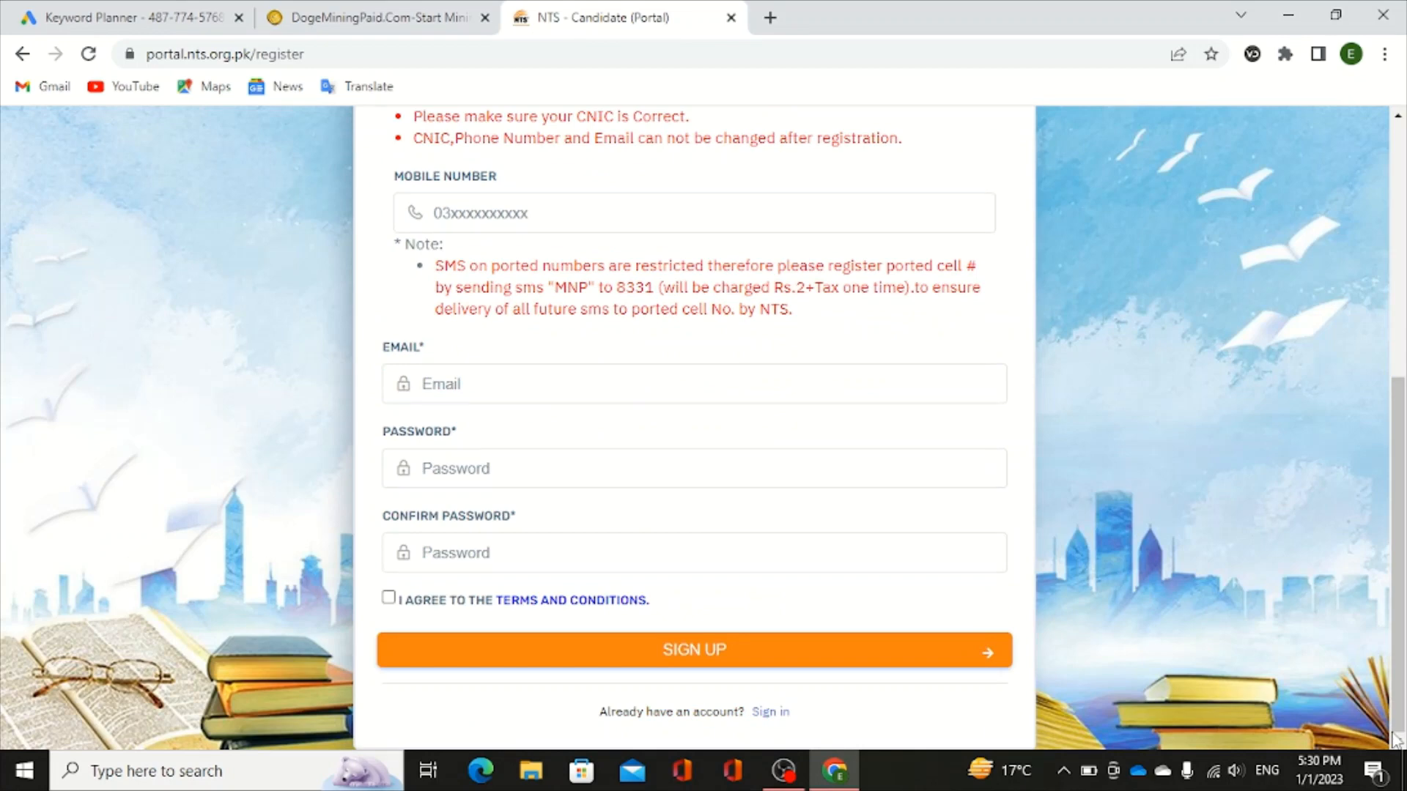
scroll(1398, 608, "up", 2)
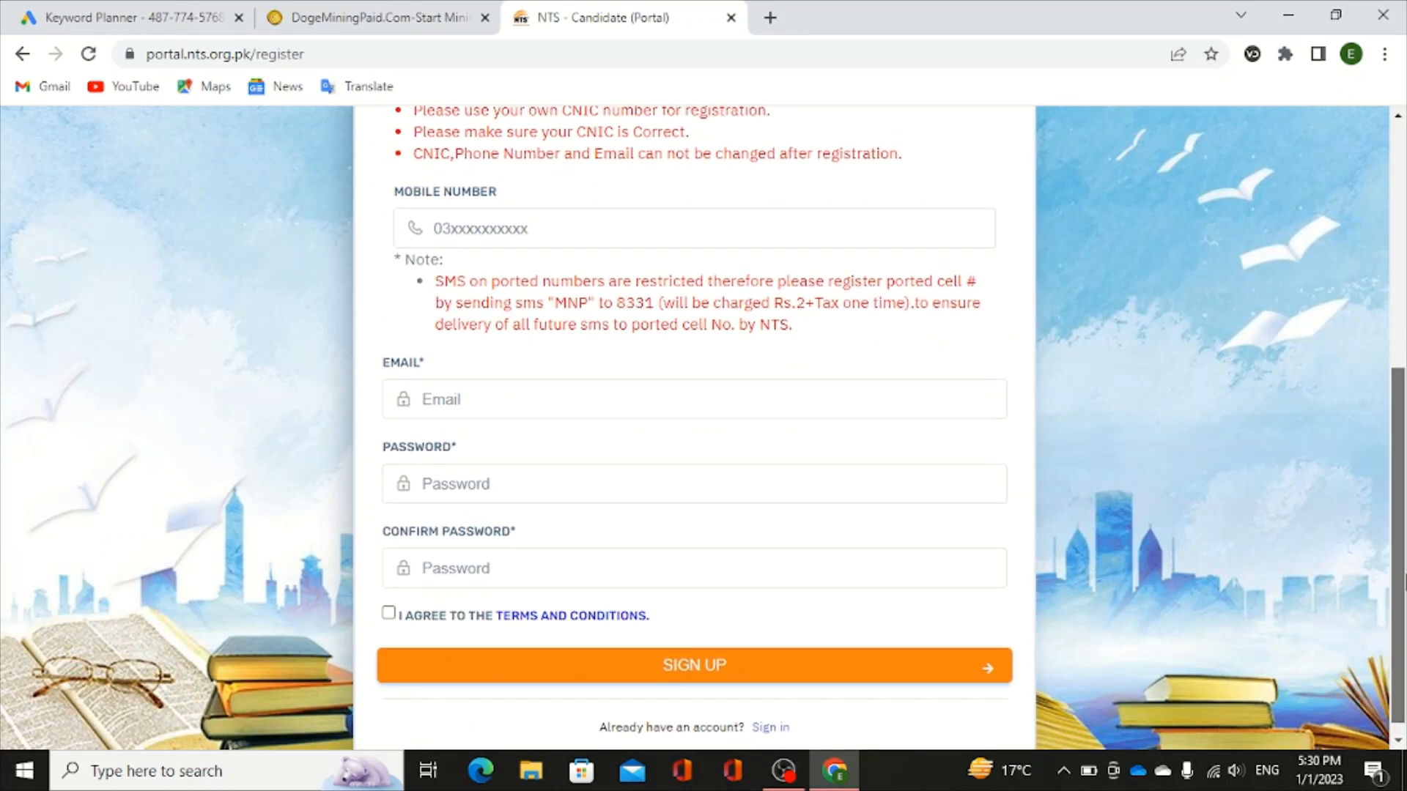
scroll(1405, 522, "up", 1)
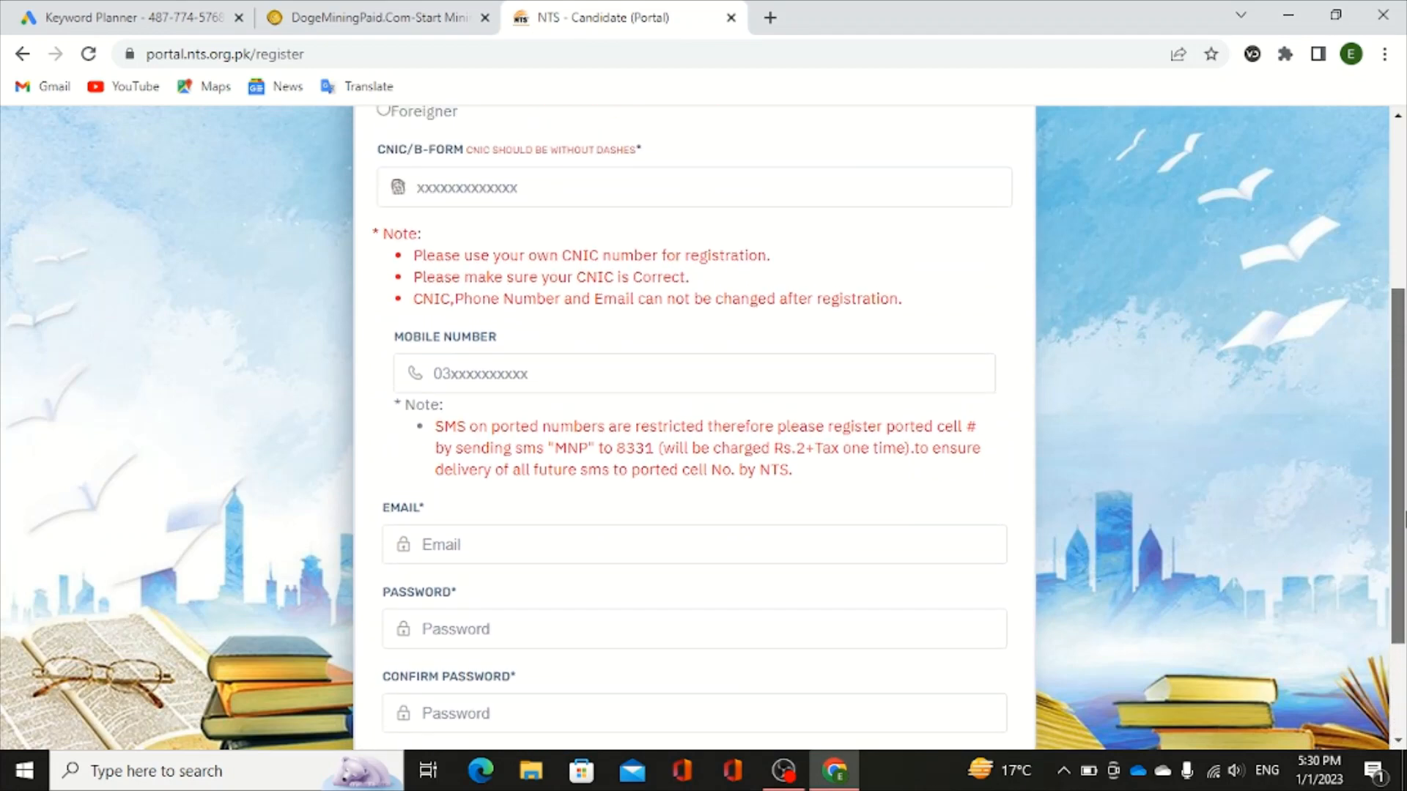
scroll(1404, 498, "down", 1)
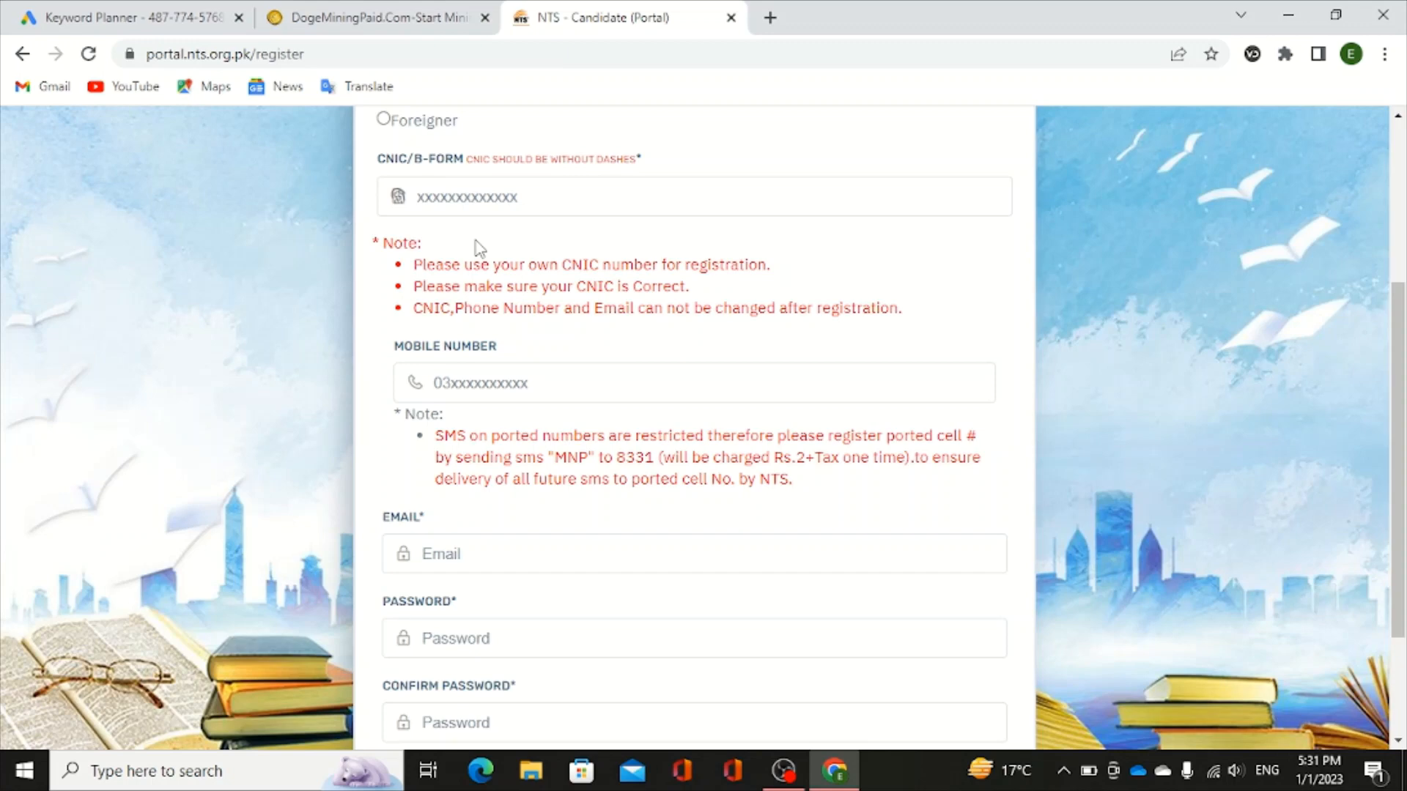
- Enter the candidate's 13-digit CNIC number, without dashes, in the CNIC/B-FORM field
left_click(441, 184)
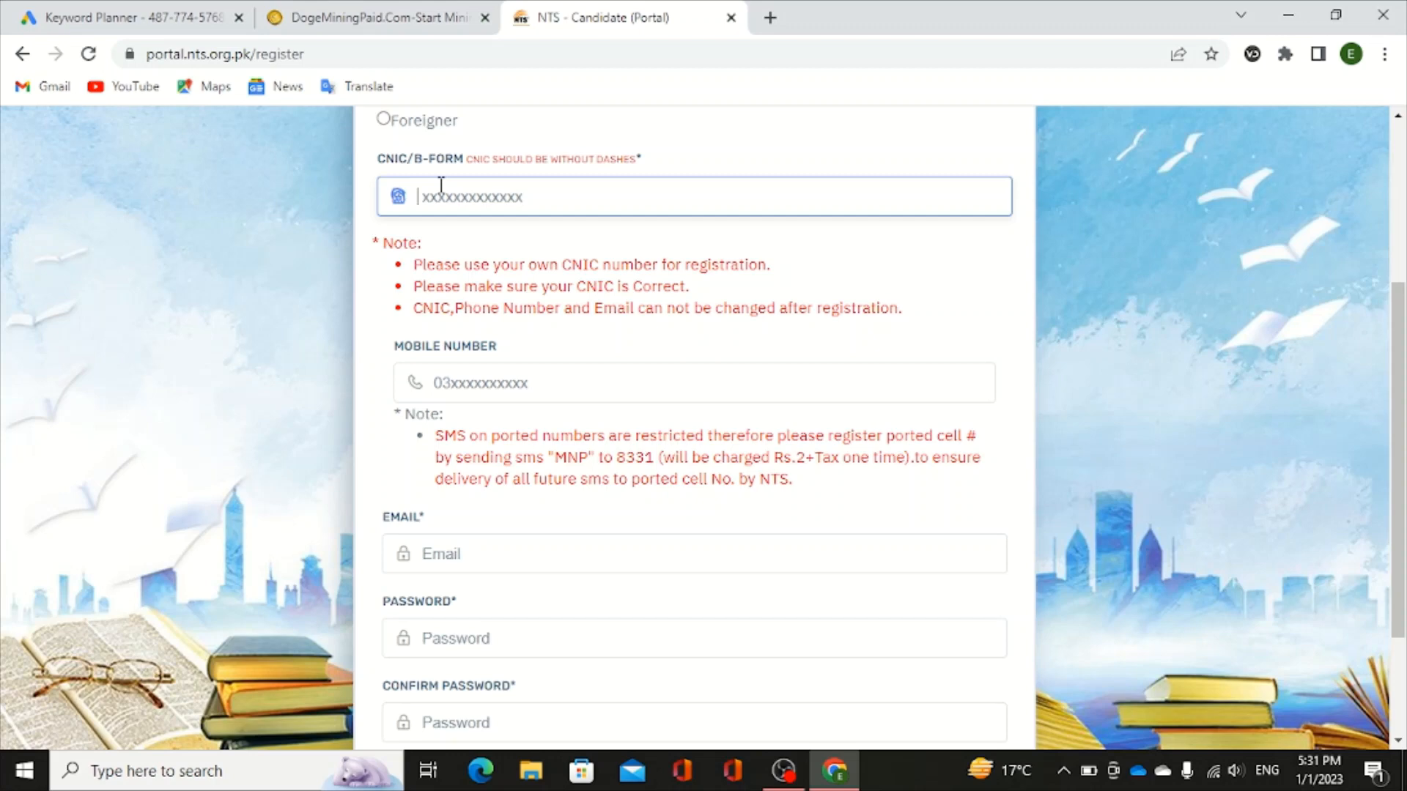
- Replace the mistyped mobile number with the correct one to trigger the SMS verification code
left_click(481, 376)
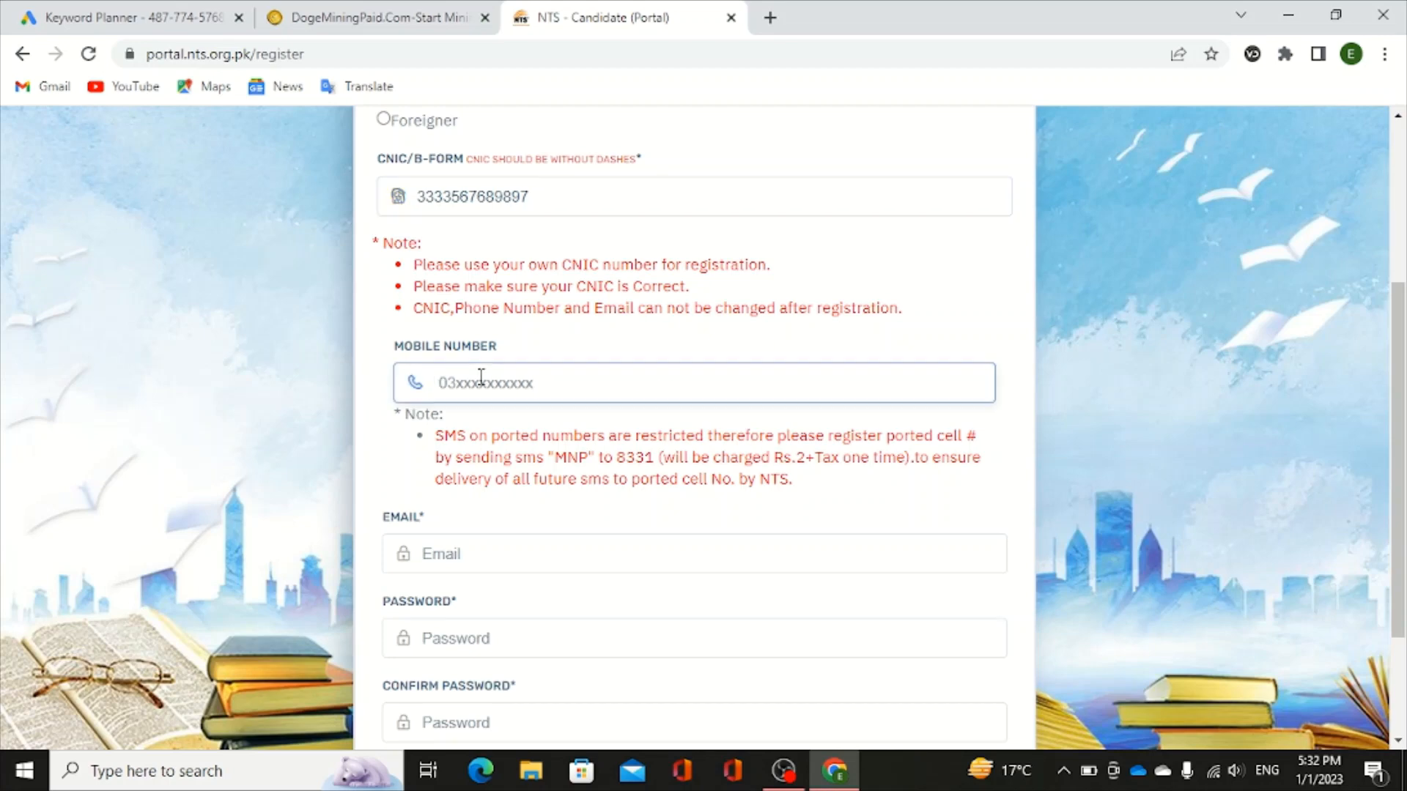
scroll(747, 377, "down", 2)
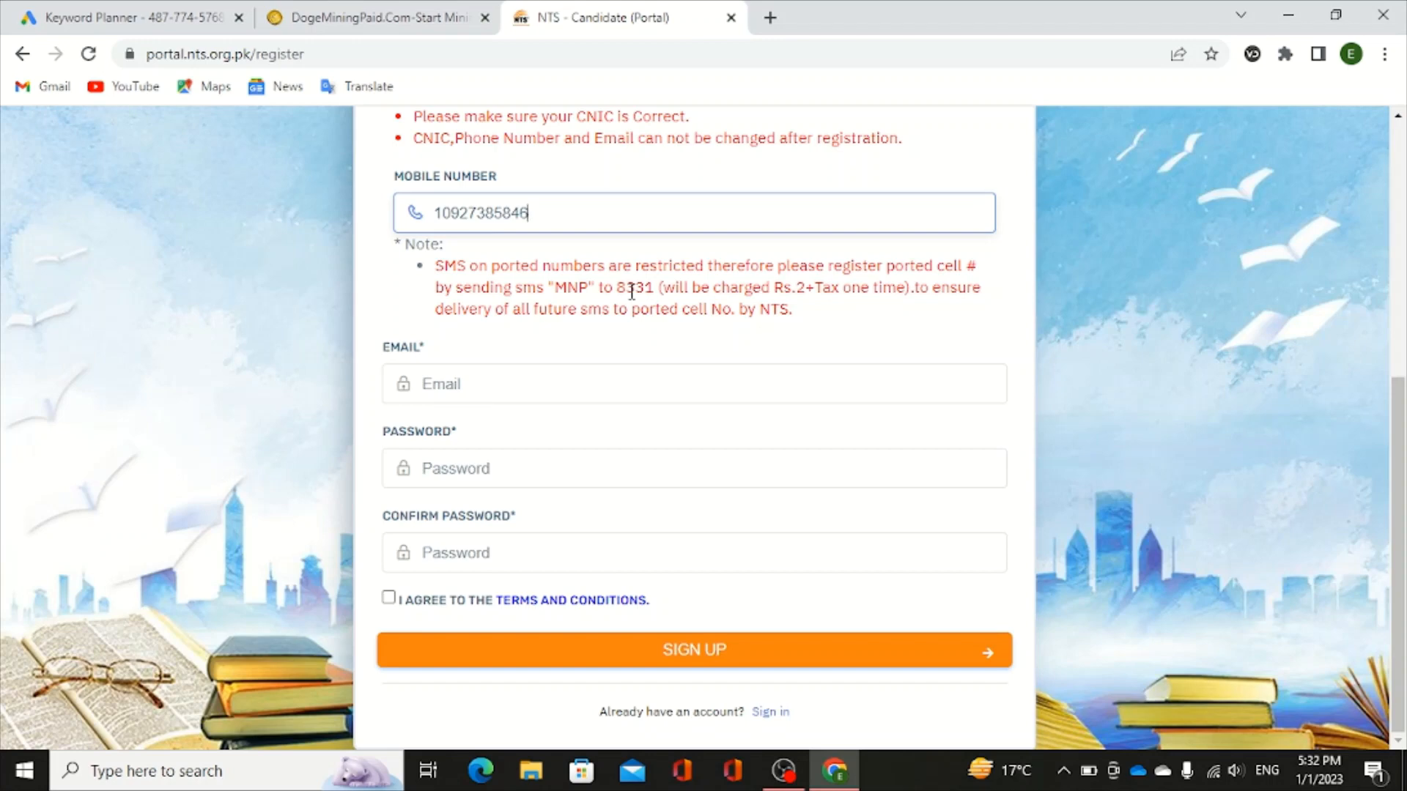
key("BackSpace")
key("BackSpace")
key("BackSpace")
key("BackSpace")
key("BackSpace")
key("BackSpace")
key("BackSpace")
key("BackSpace")
key("BackSpace")
key("BackSpace")
key("BackSpace")
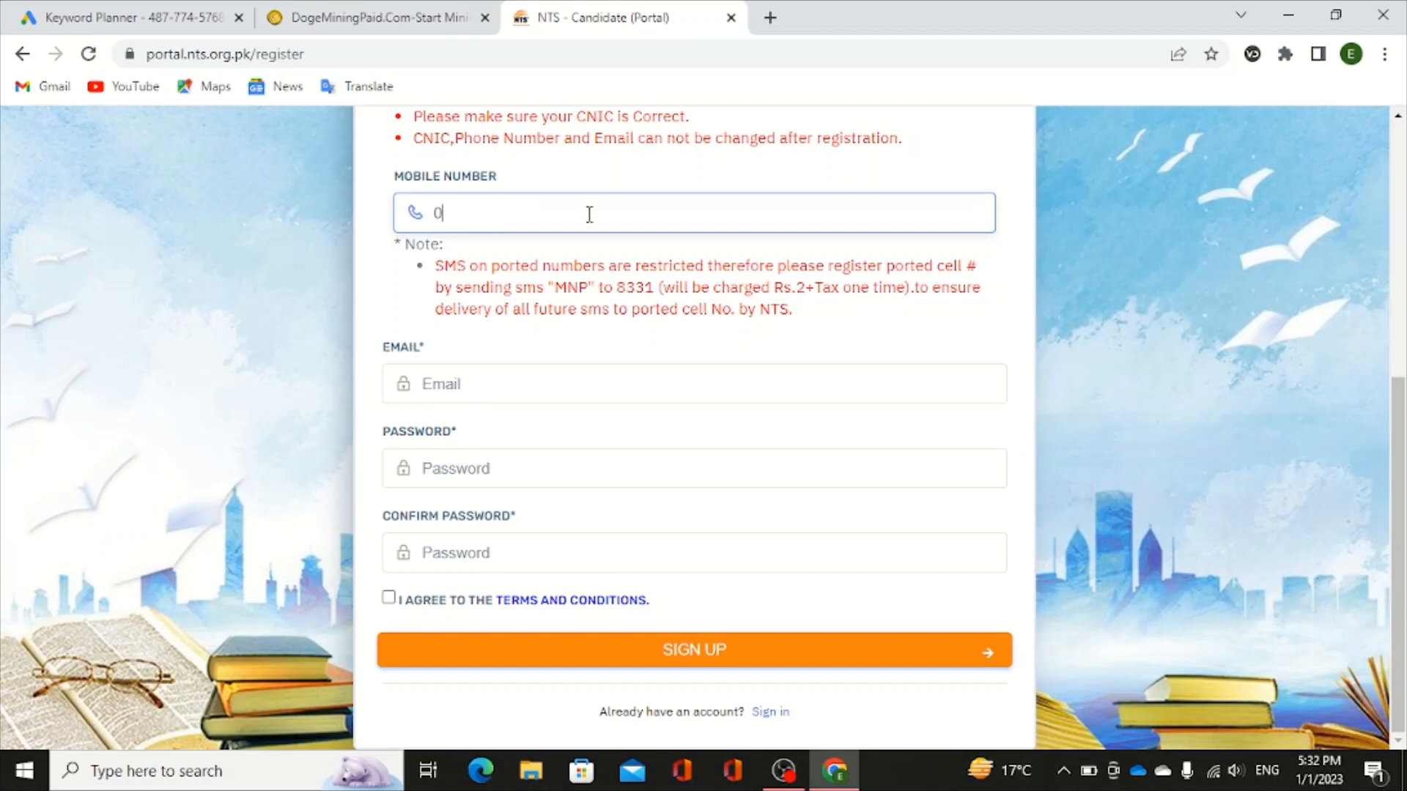
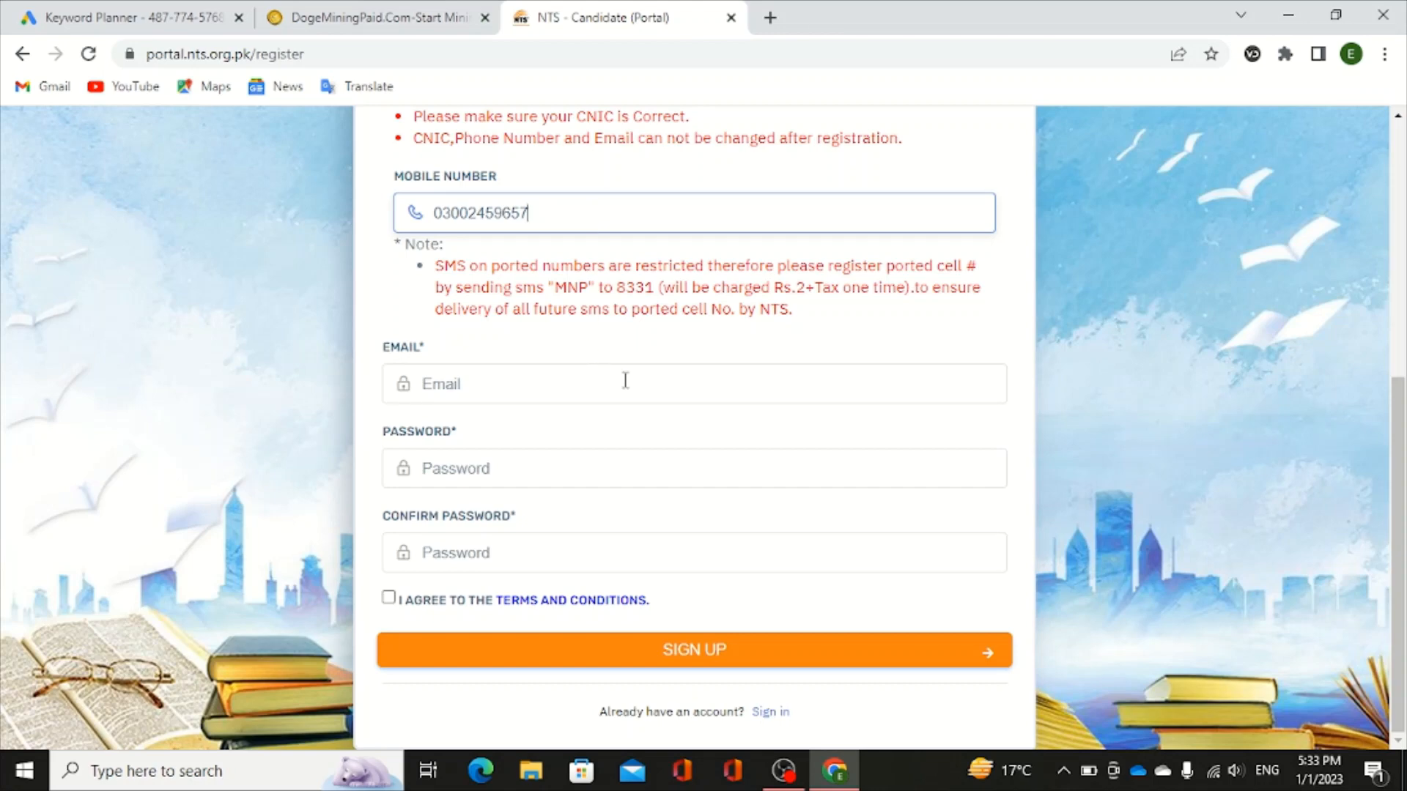
left_click(1043, 451)
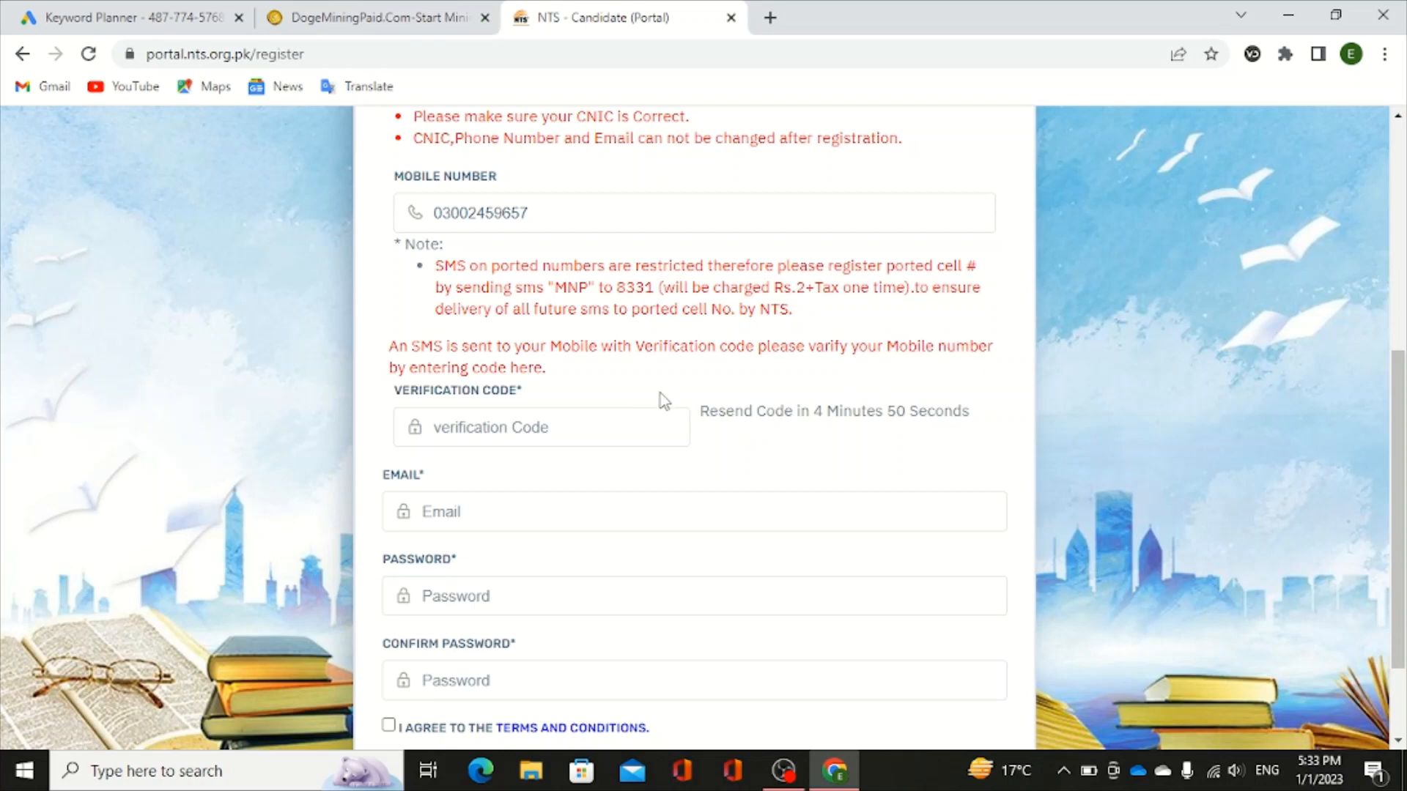
- Enter the received SMS code in the Verification Code field below the mobile number
left_click(545, 211)
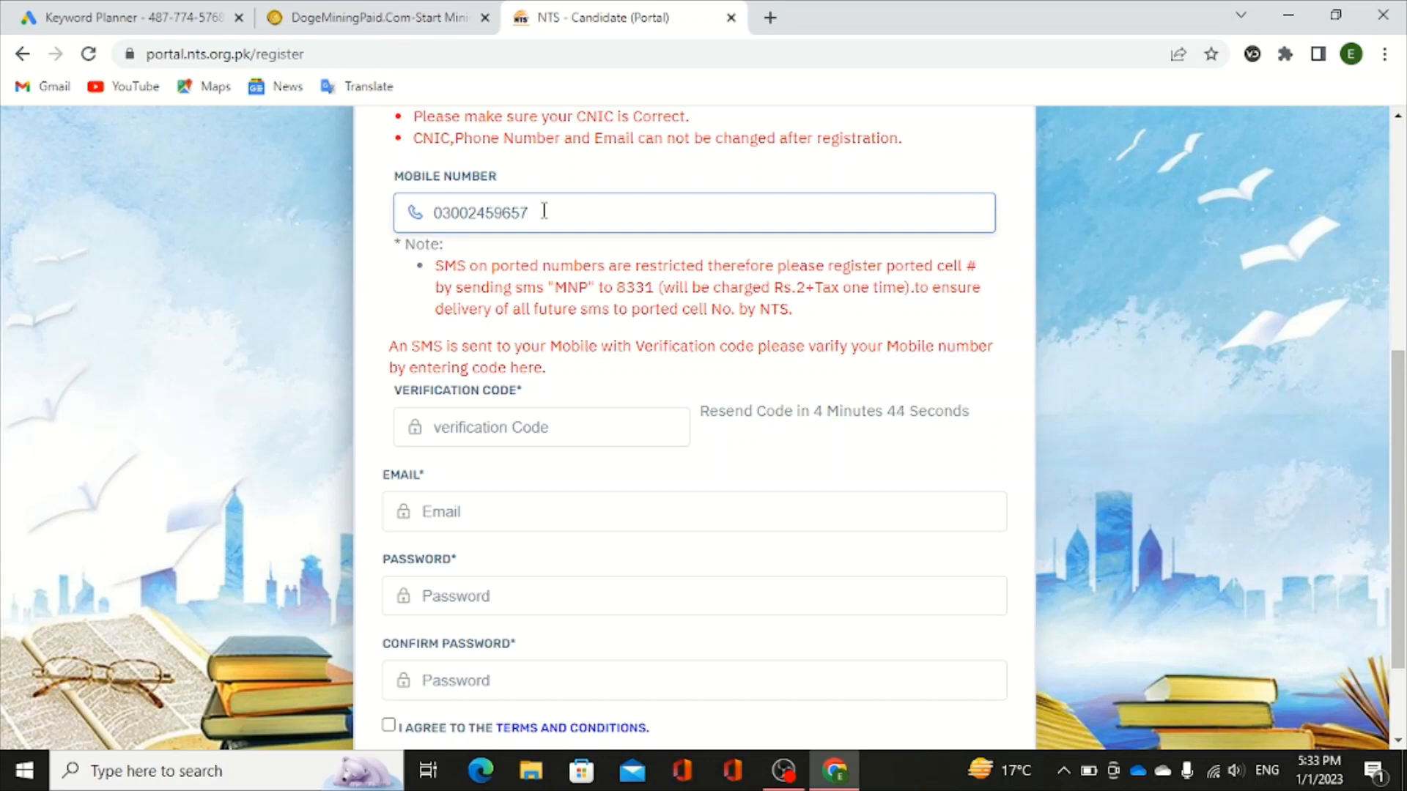
left_click(443, 420)
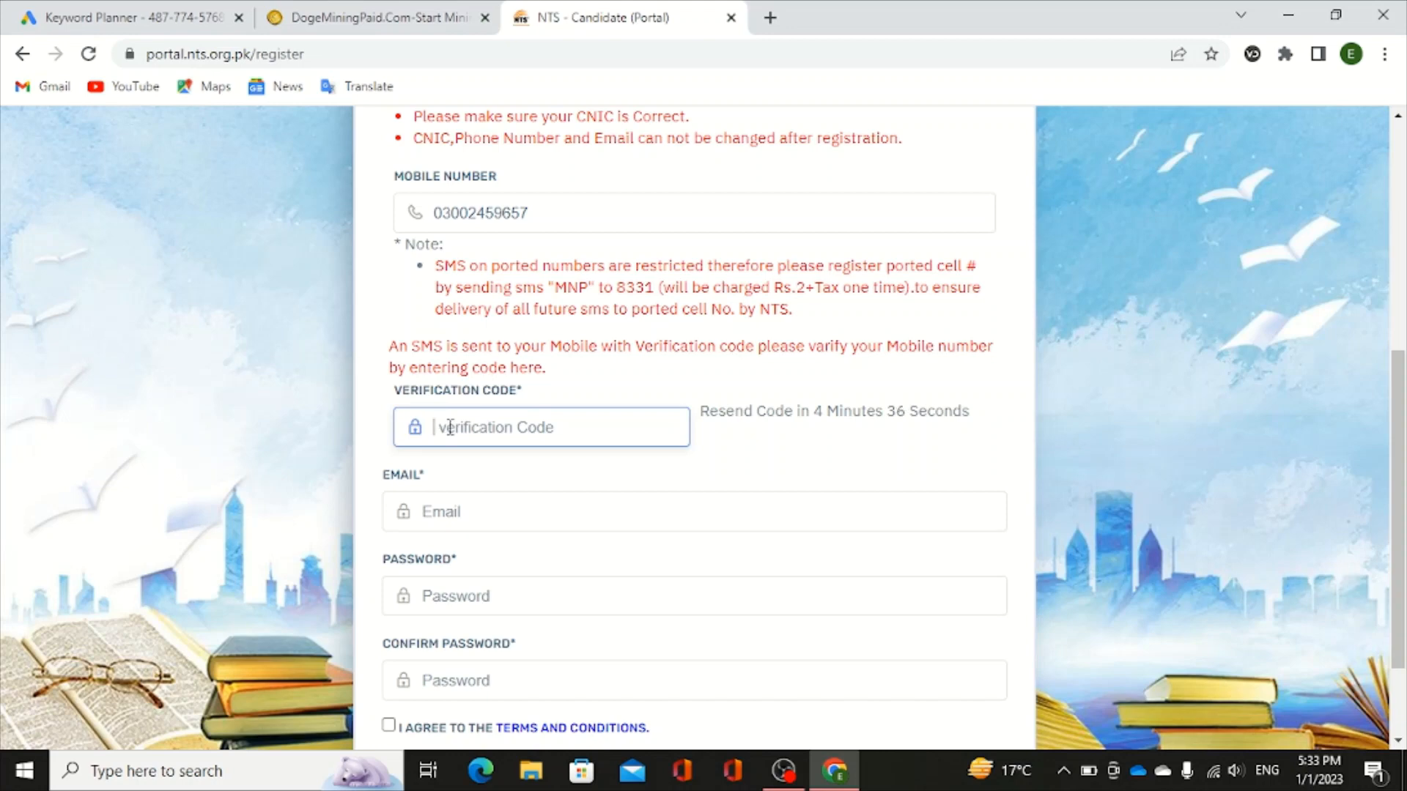
type("xhjsxdisx")
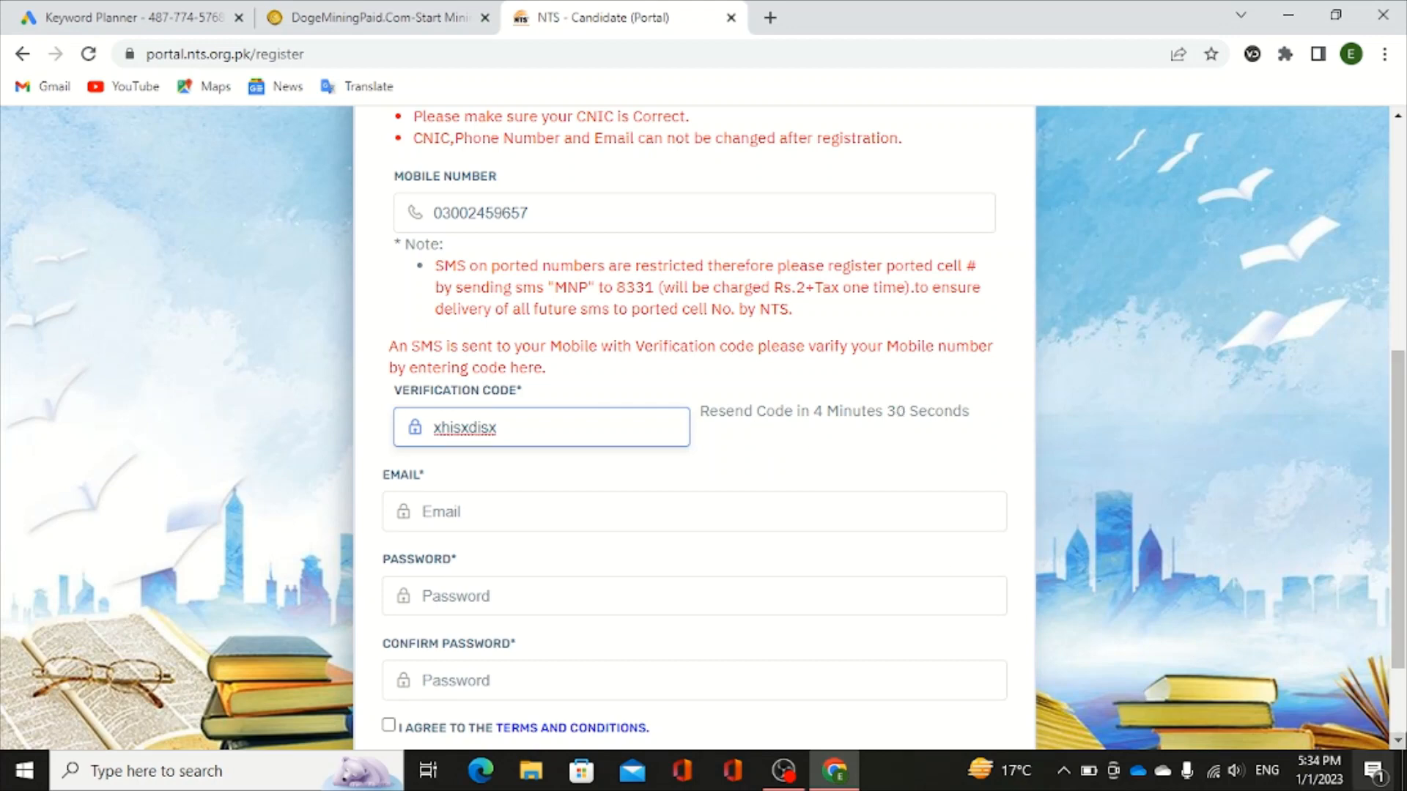
left_click(1398, 740)
left_click(1398, 740)
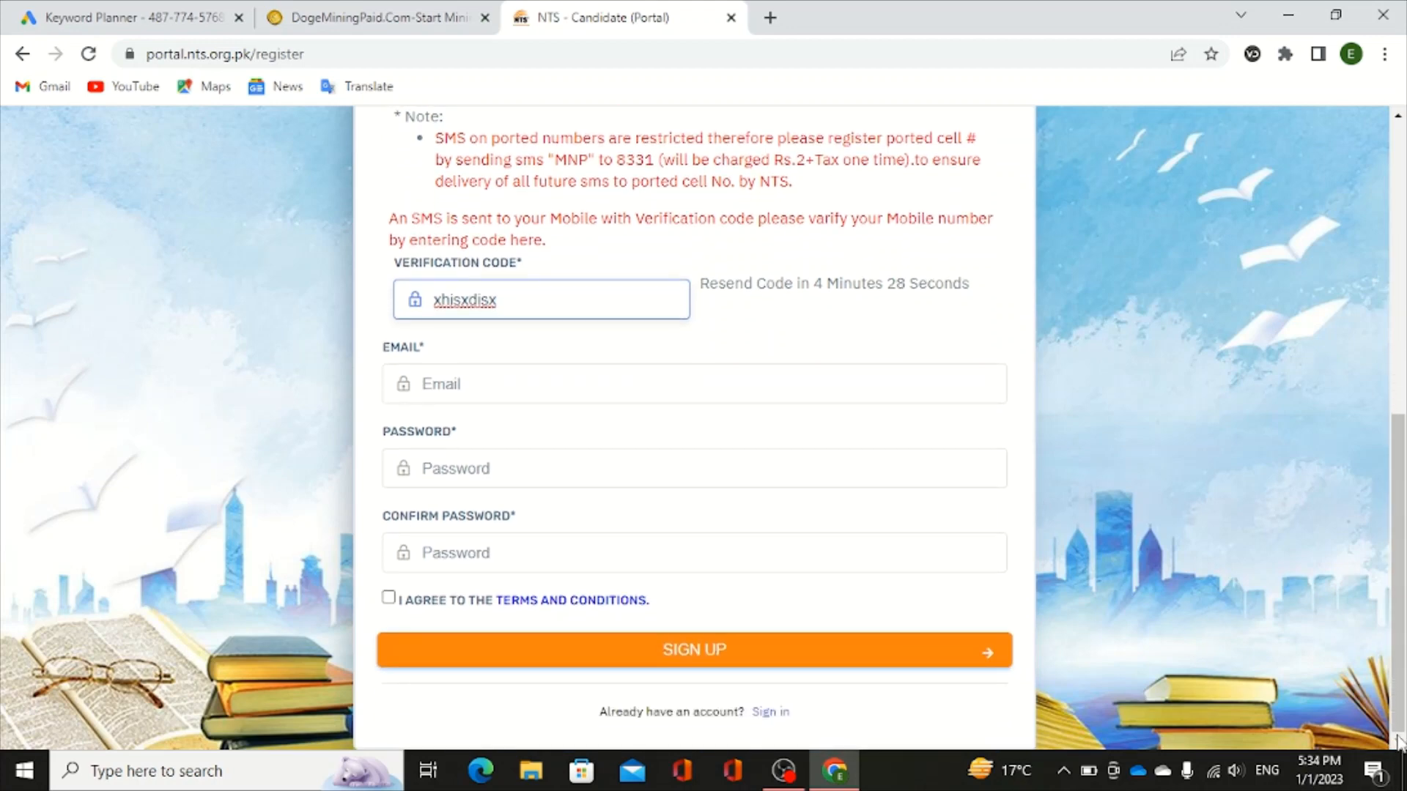
- Dismiss the browser's email autofill and strong-password suggestions on the Email and Password fields
left_click(473, 382)
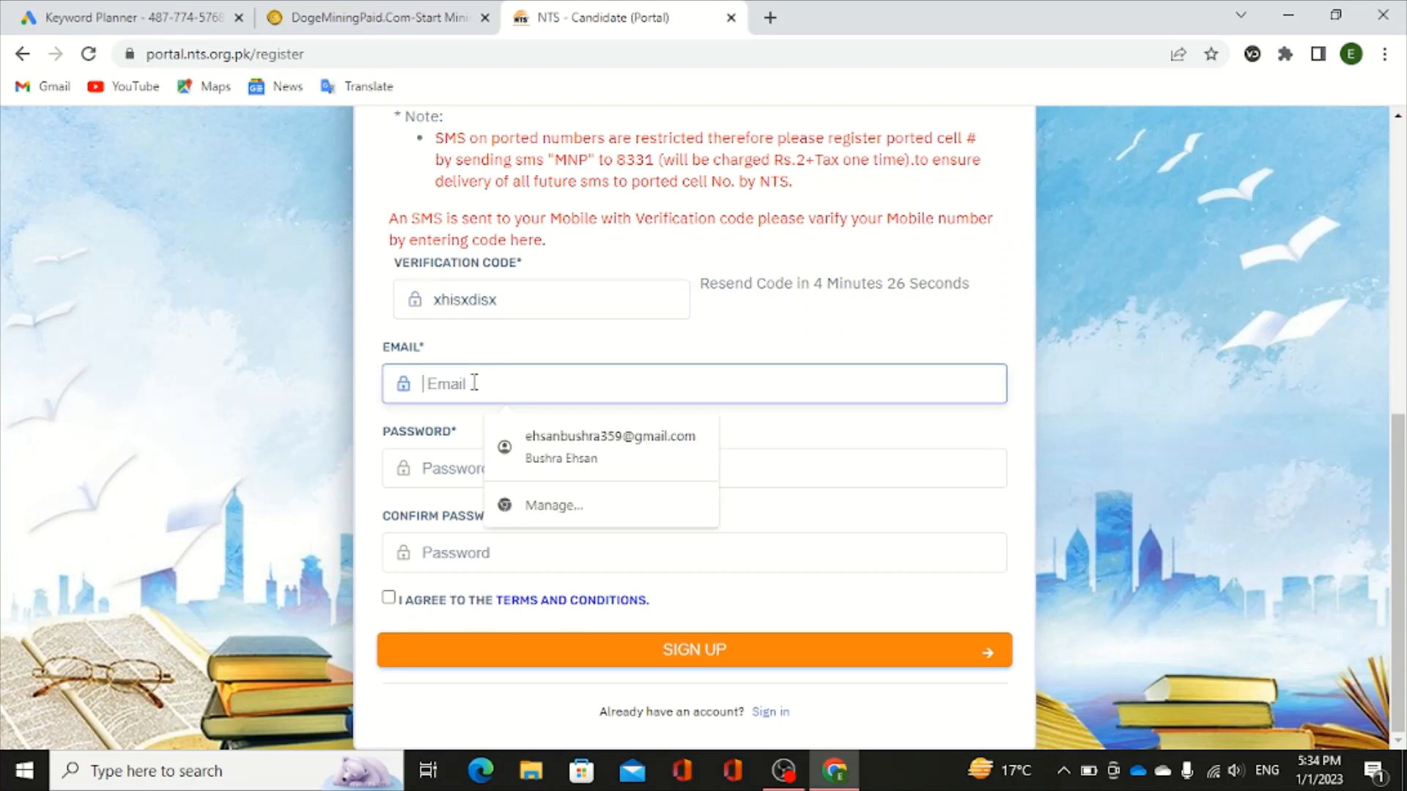
left_click(1282, 341)
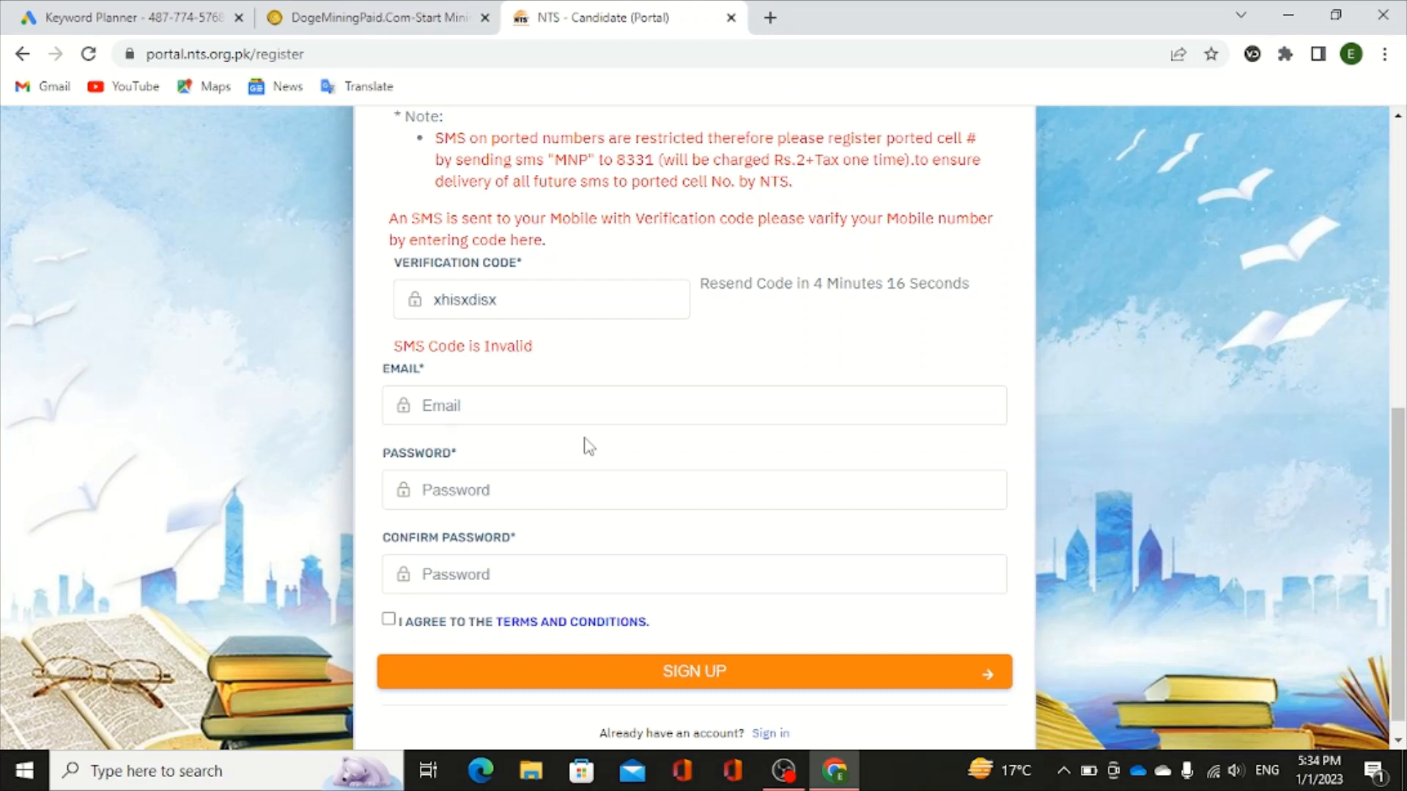
left_click(502, 490)
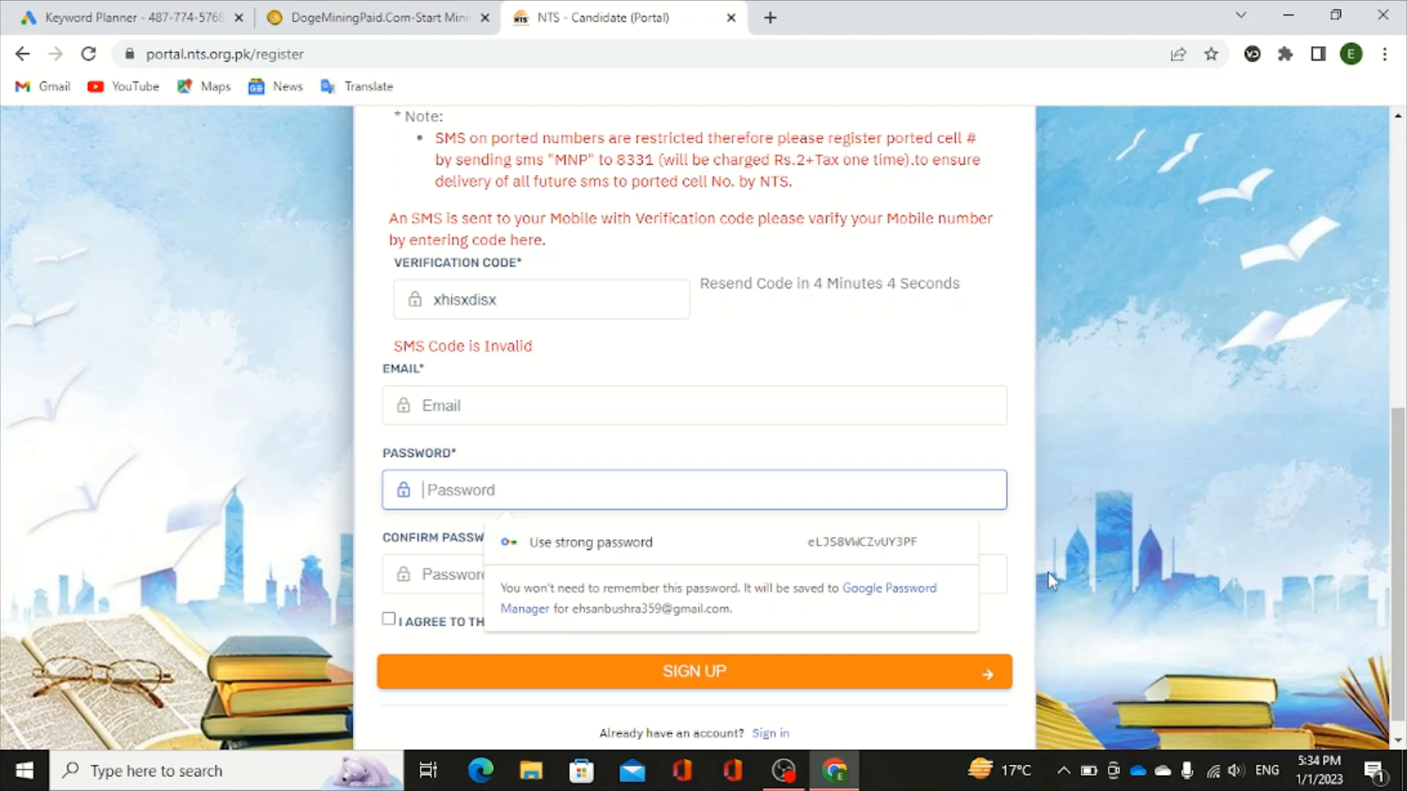
left_click(1079, 584)
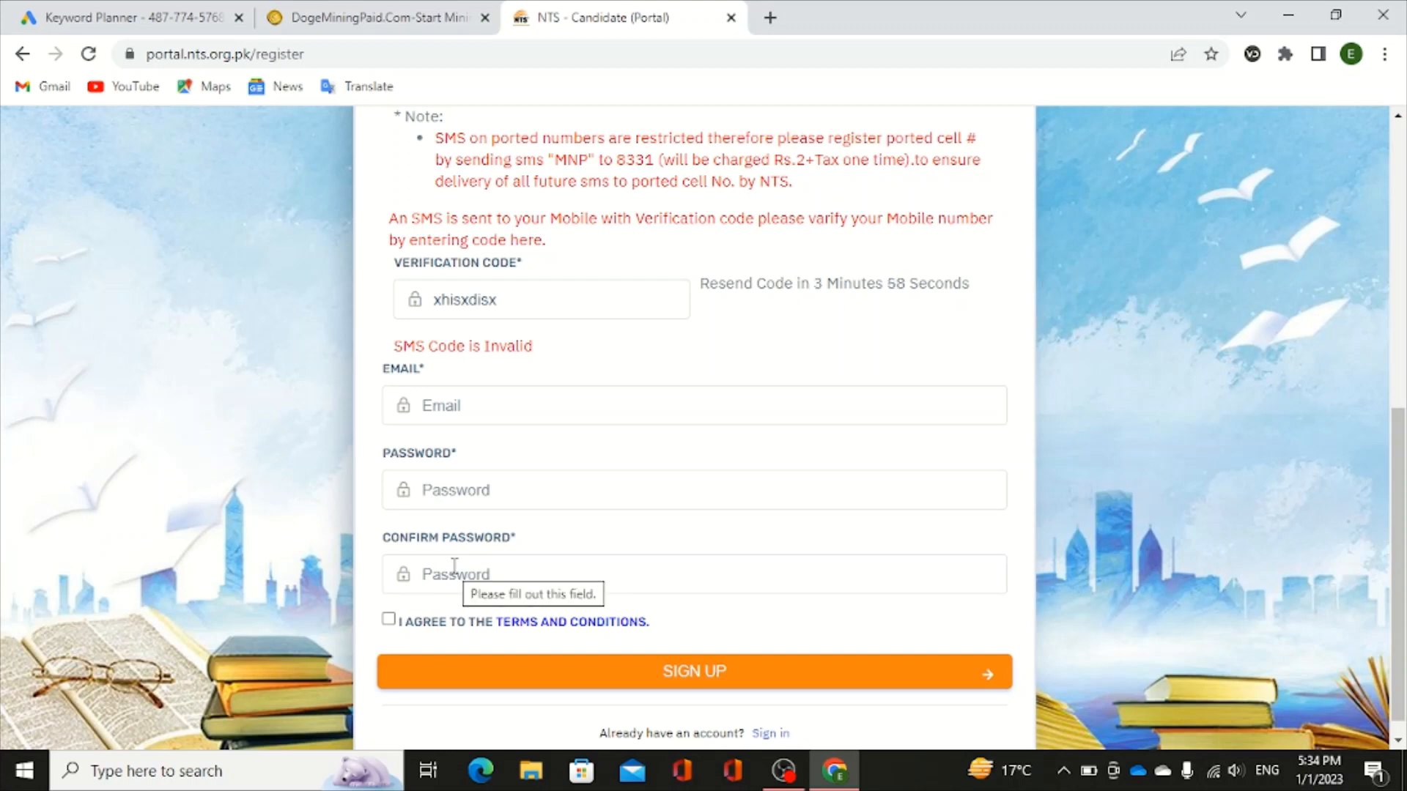
- Agree to the Terms and Conditions and submit the SIGN UP form
left_click(390, 622)
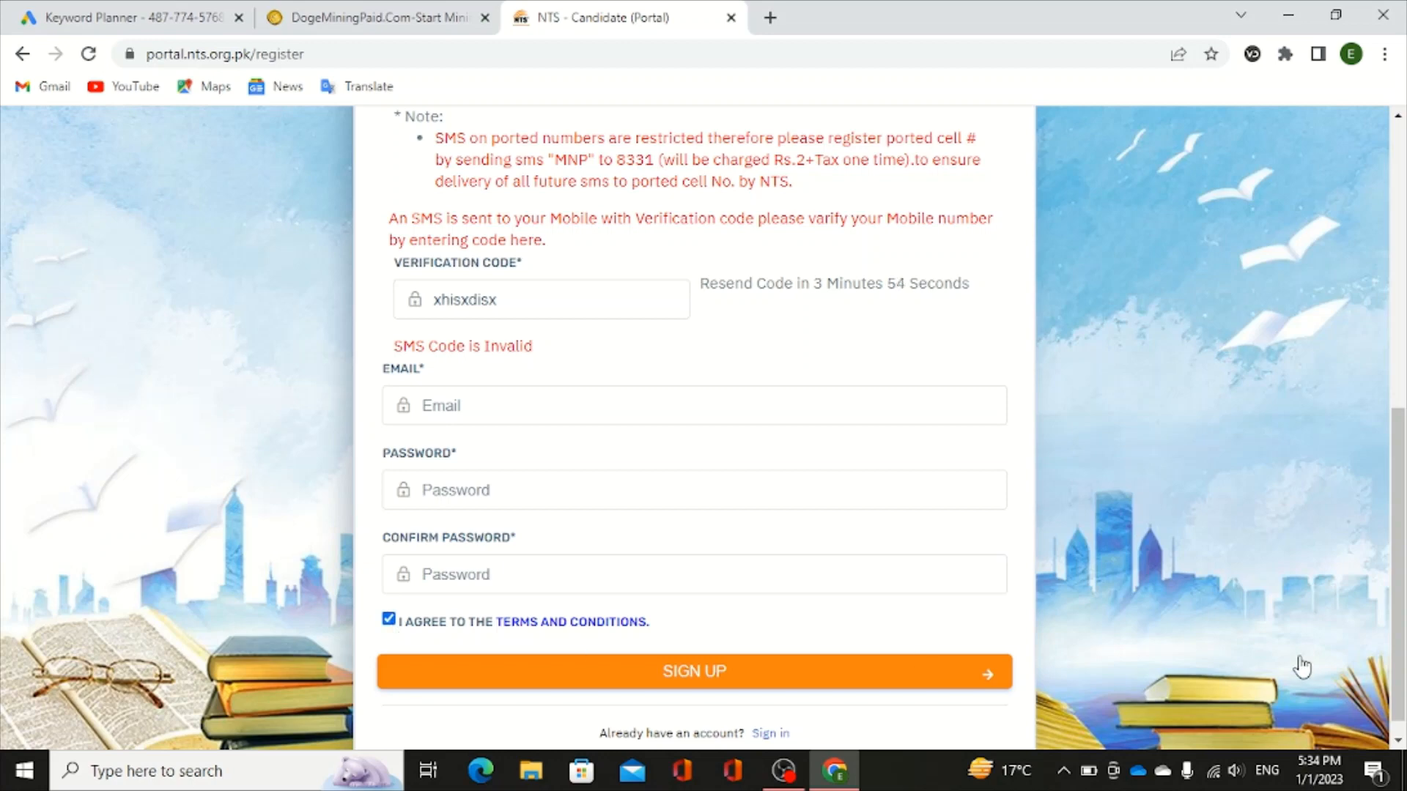
left_click(1398, 741)
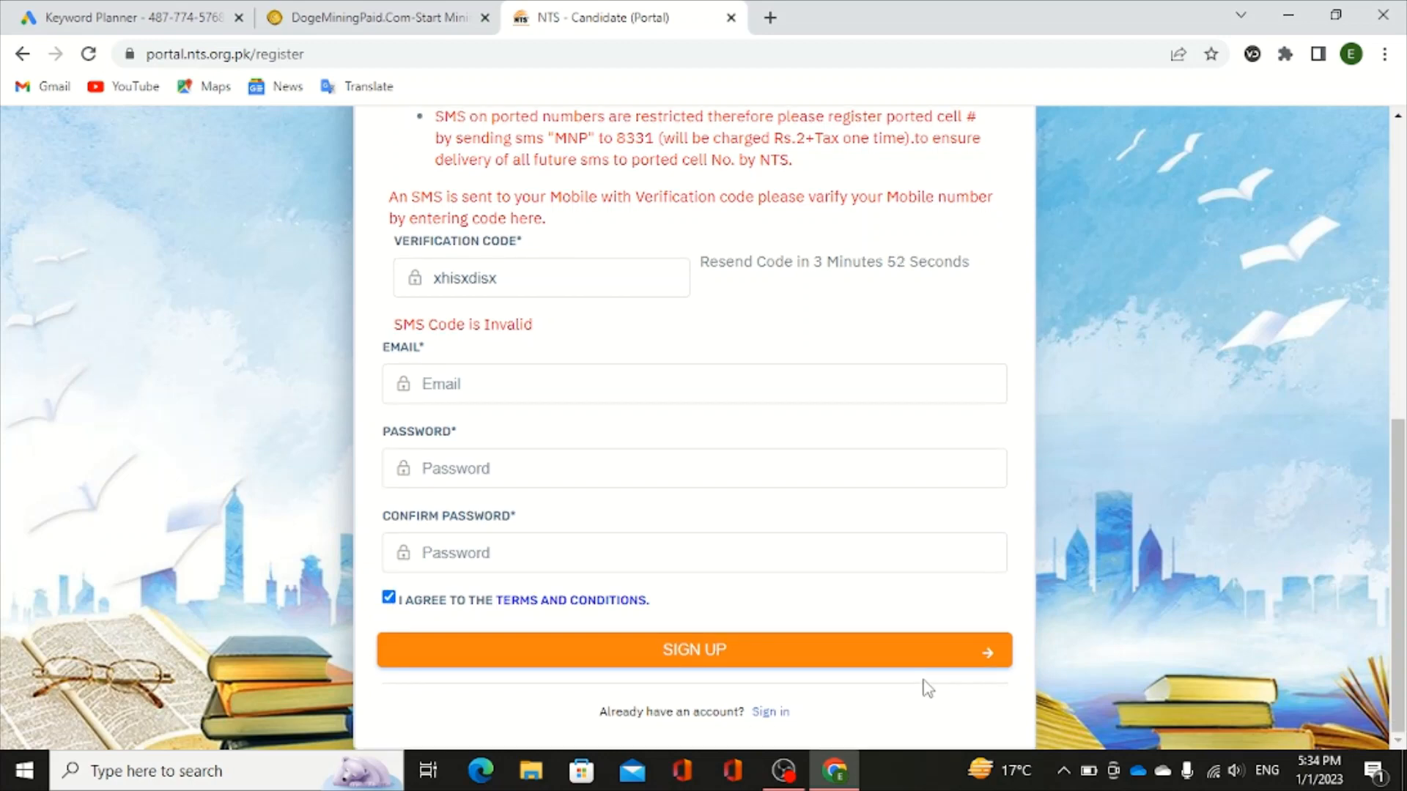
left_click(849, 672)
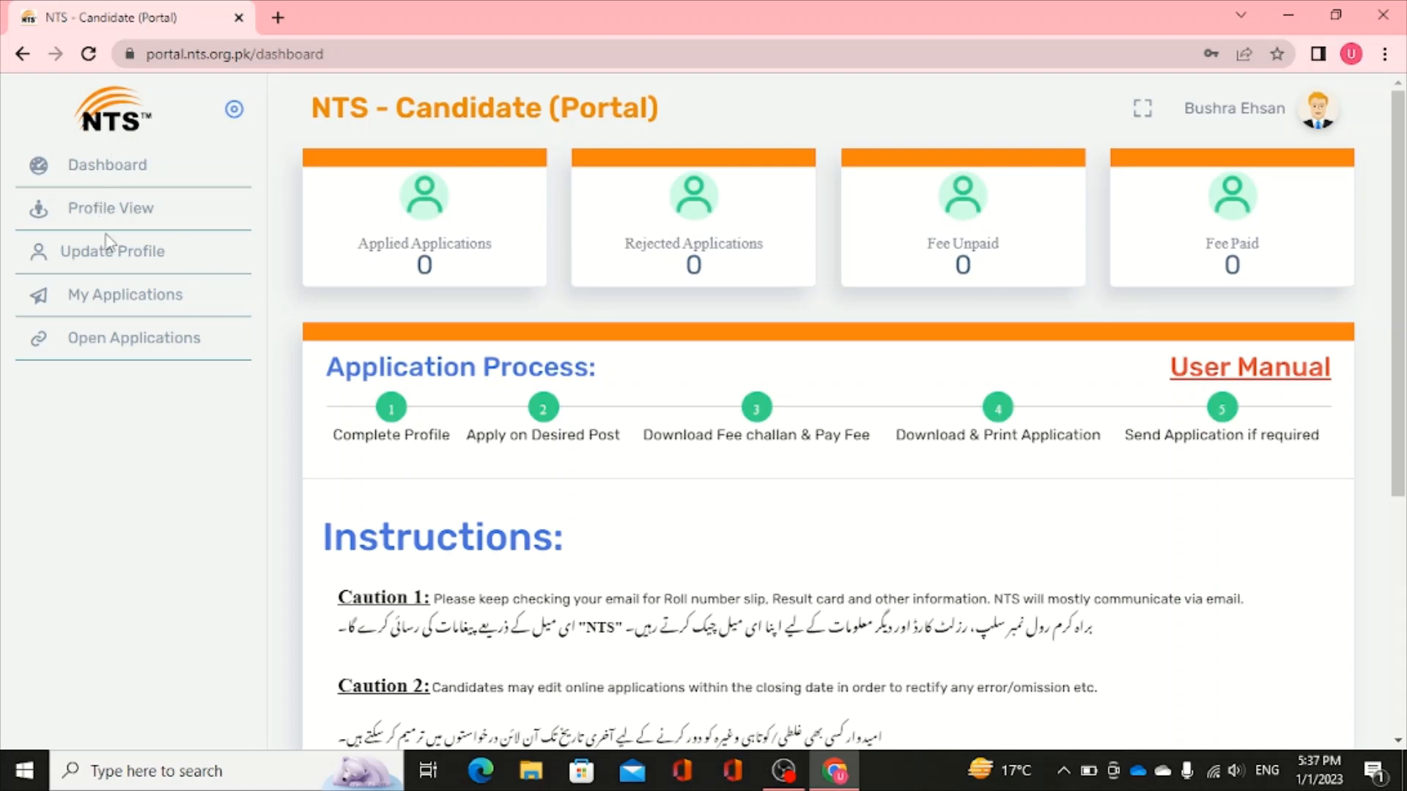
- Open the Dashboard from the left sidebar
left_click(170, 179)
- Check the empty My Applications list, then view the Open Applications list
left_click(132, 296)
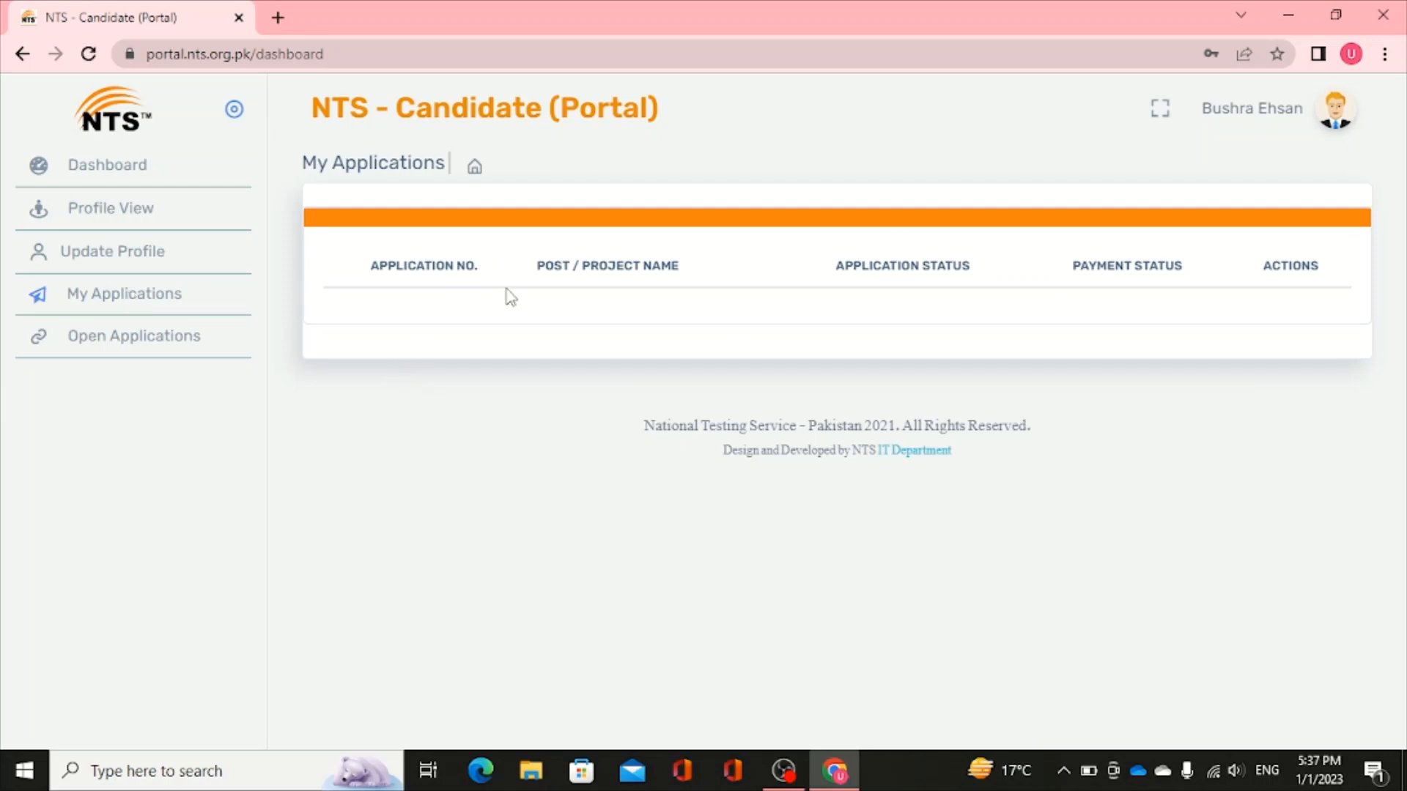
left_click(166, 338)
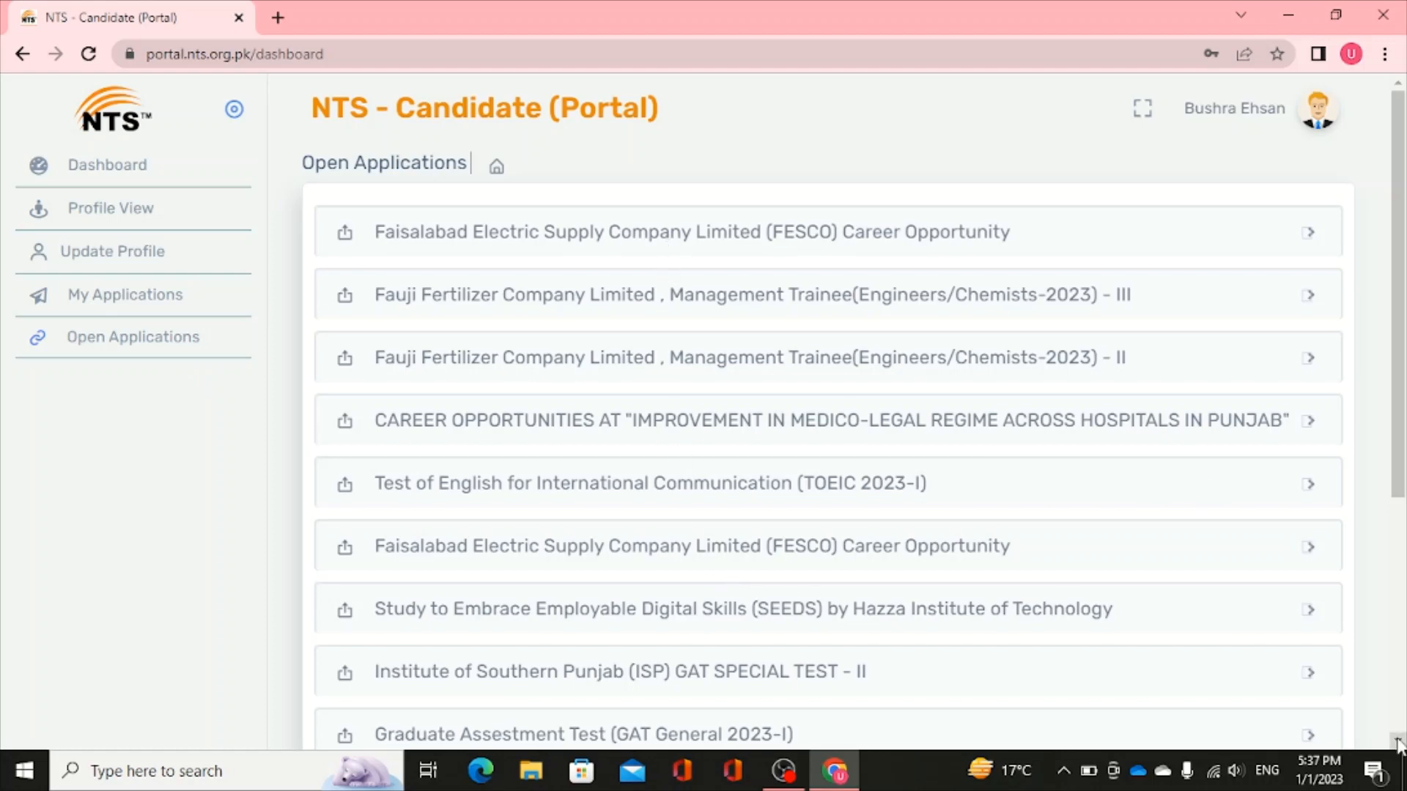
- Expand the POPULATION WELFARE DEPARTMENT vacancy and apply for the Psychologist post
left_click(1399, 742)
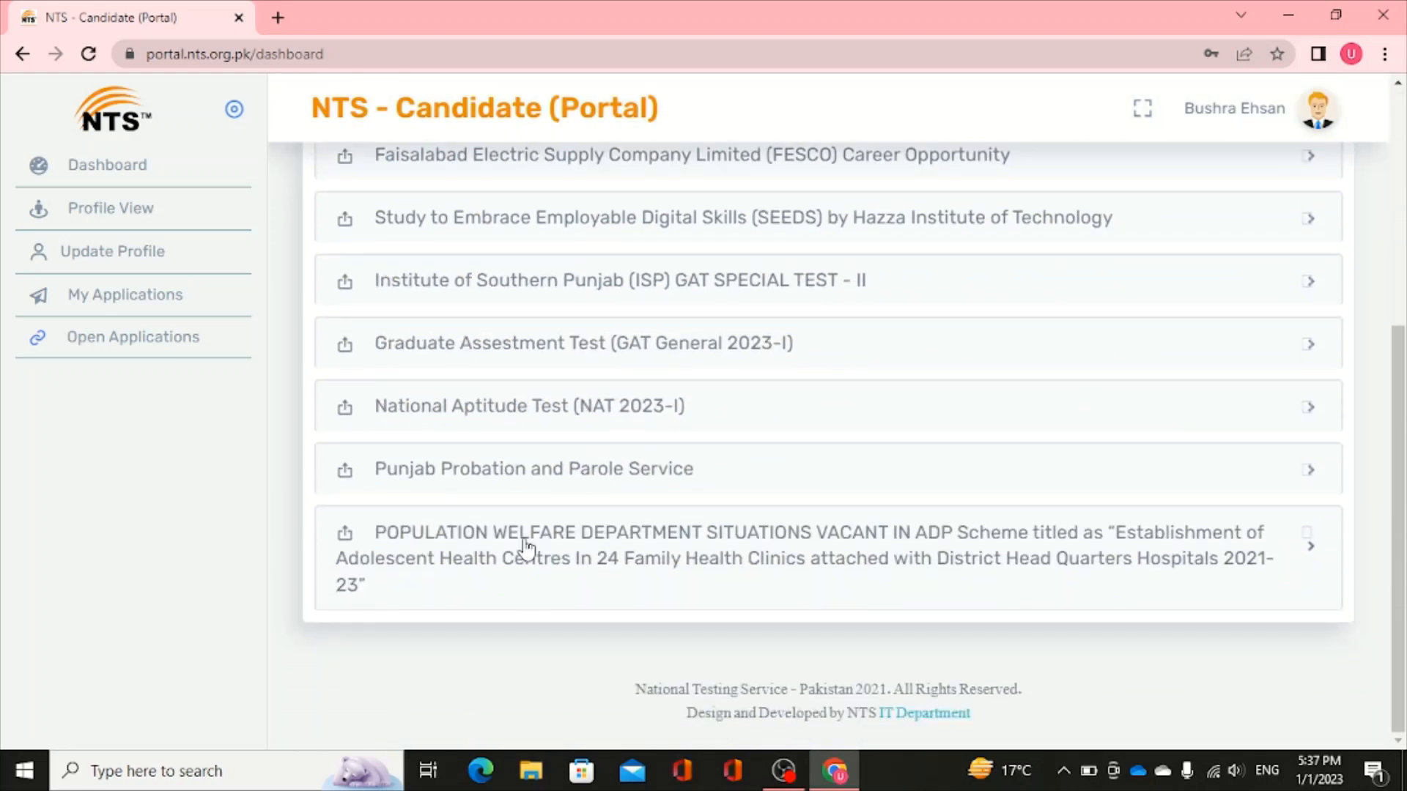
left_click_drag(521, 548, 806, 560)
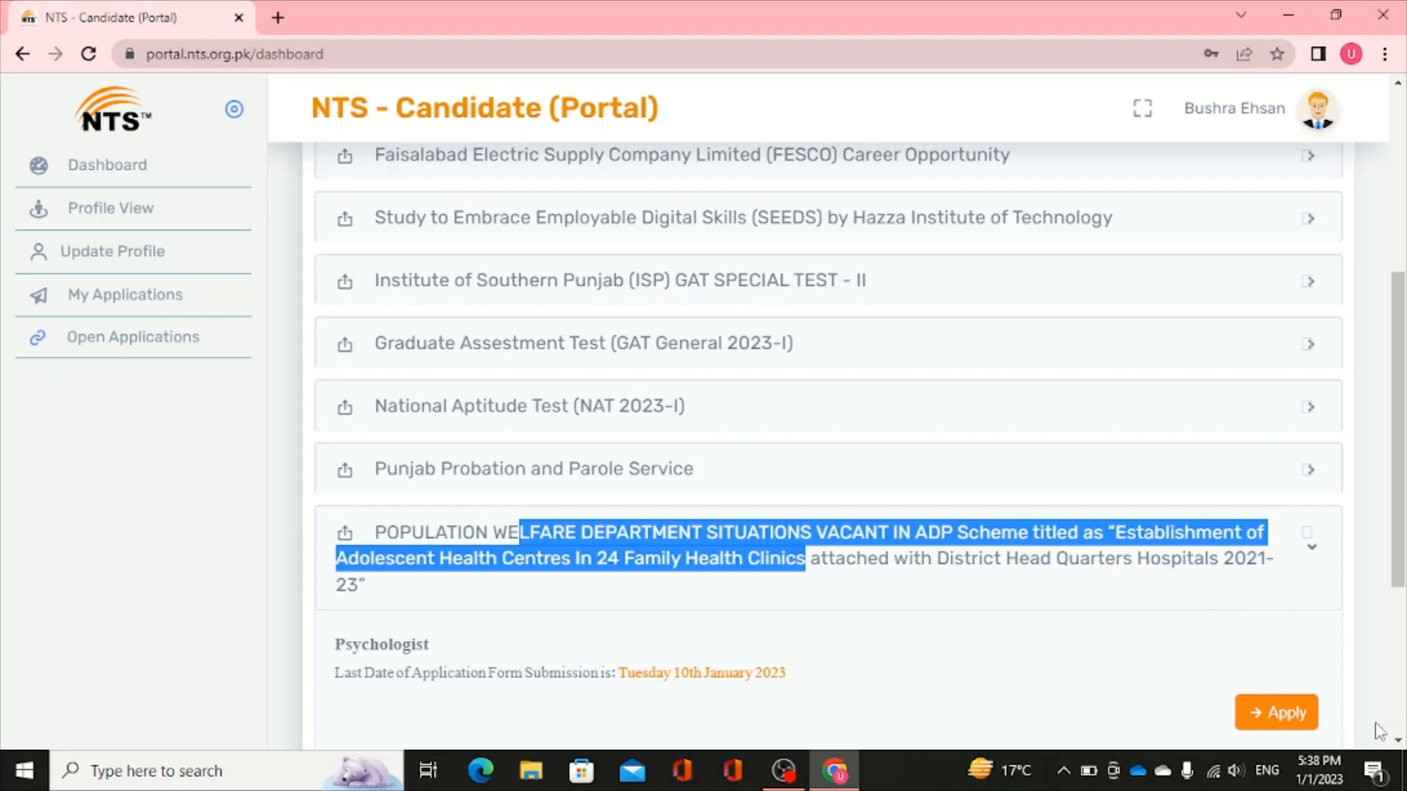
left_click(1380, 685)
scroll(1377, 693, "down", 2)
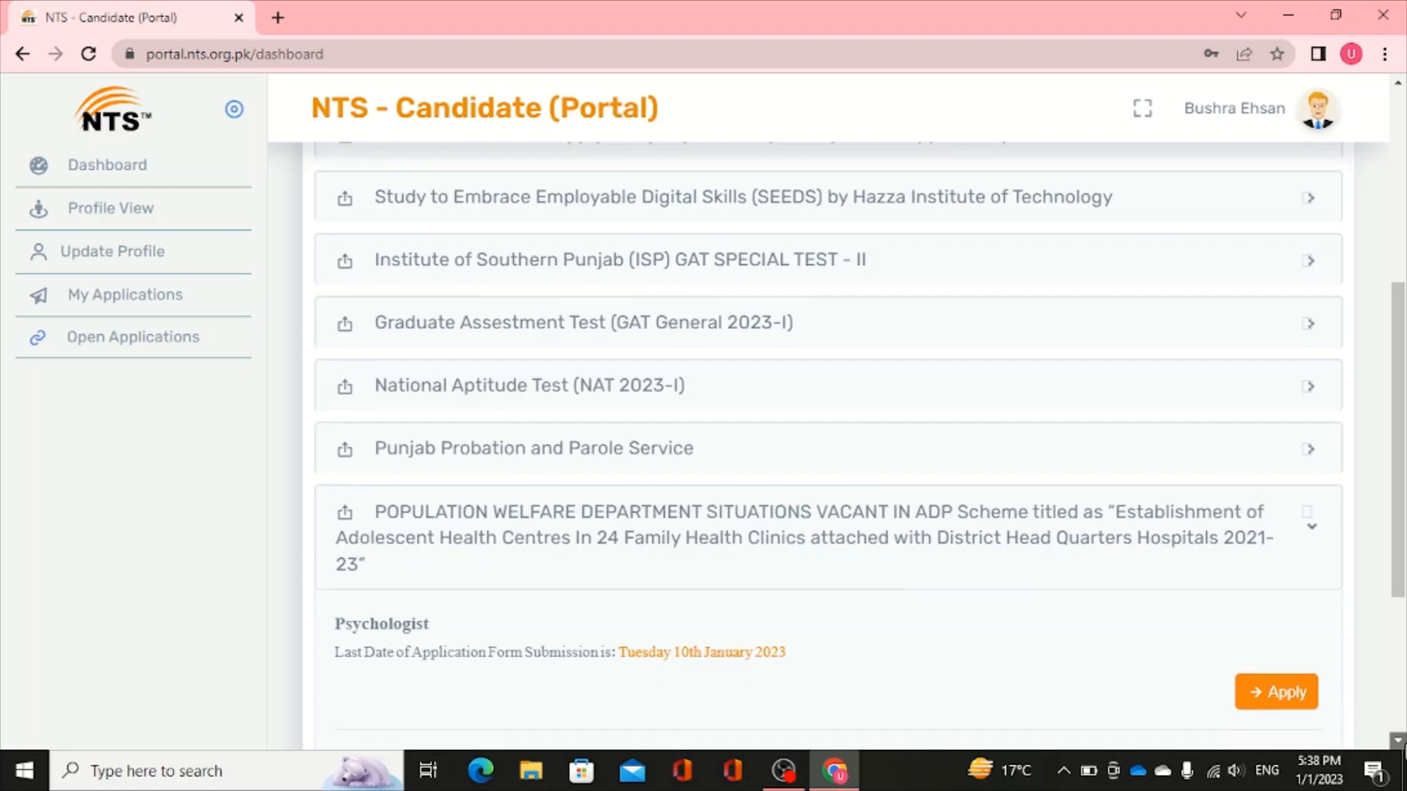
scroll(1296, 696, "down", 2)
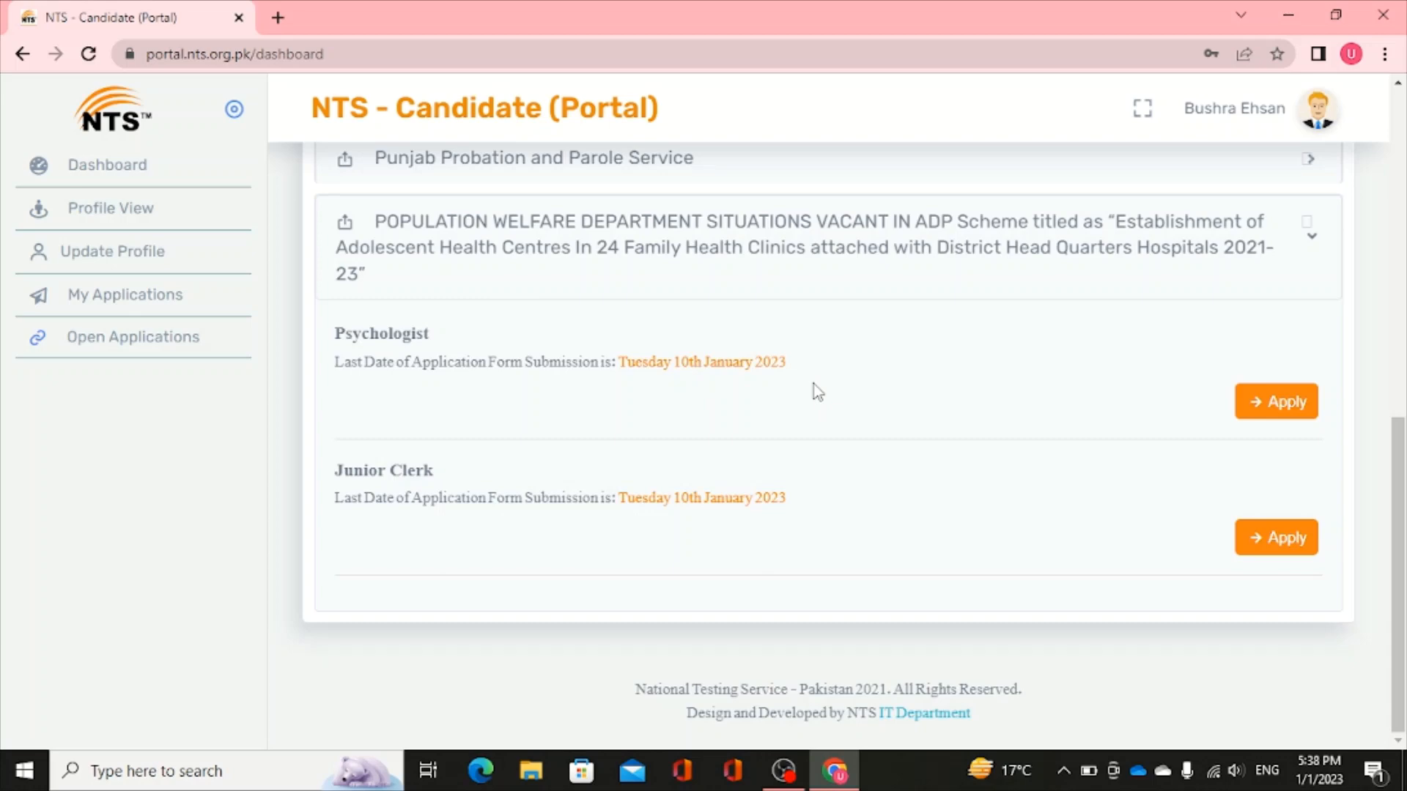
left_click(1259, 408)
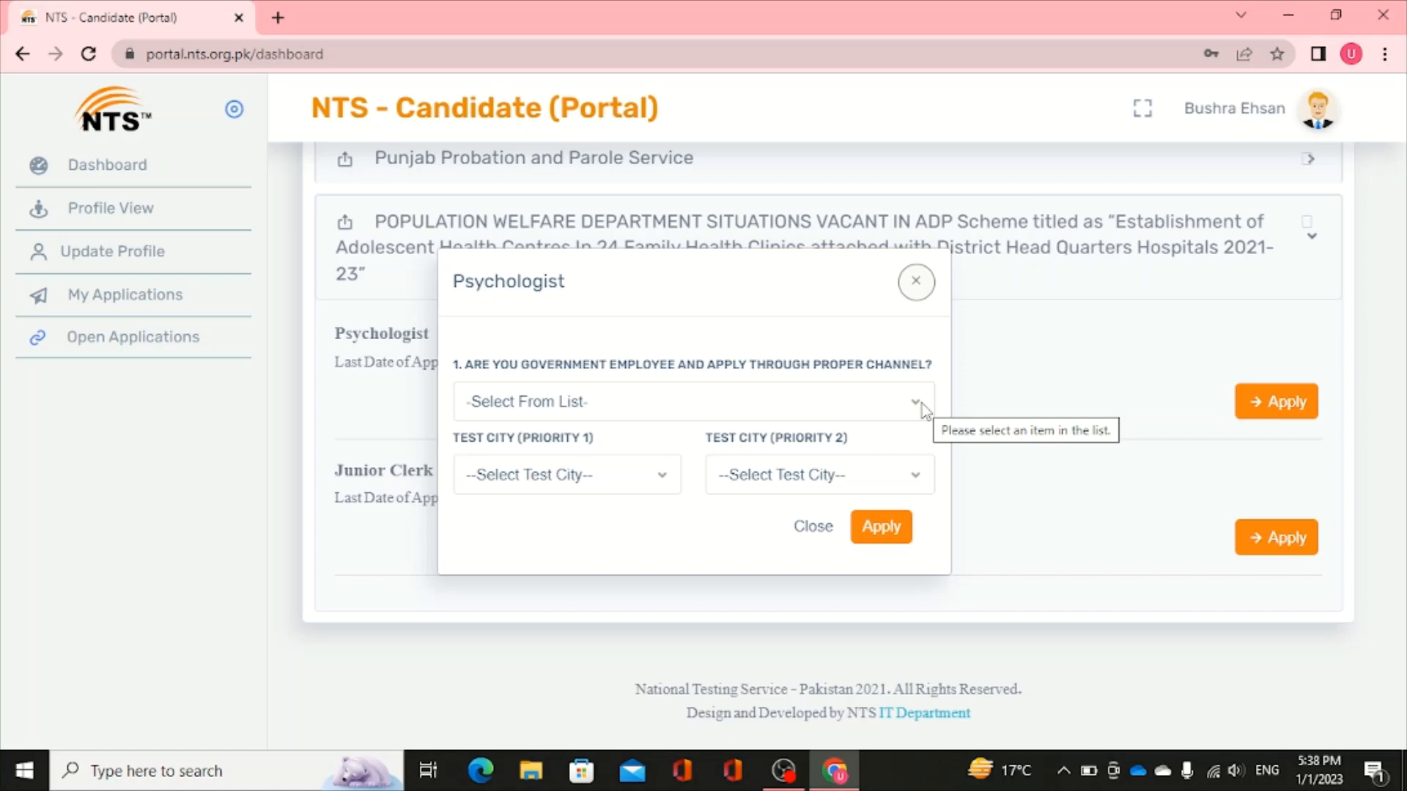
- Answer NO to government employment, choose Lahore and Multan as priority test cities, and apply
left_click(922, 403)
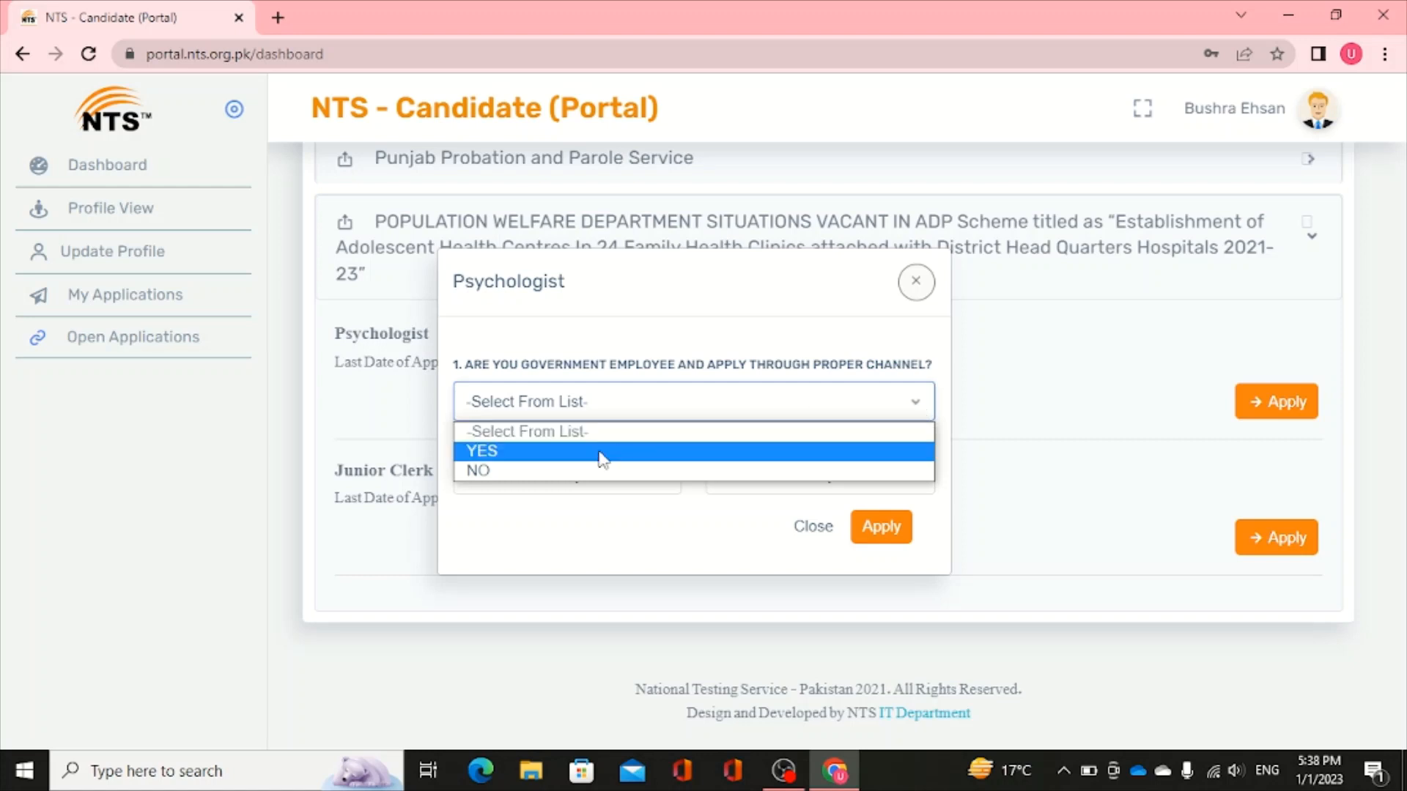
left_click(555, 473)
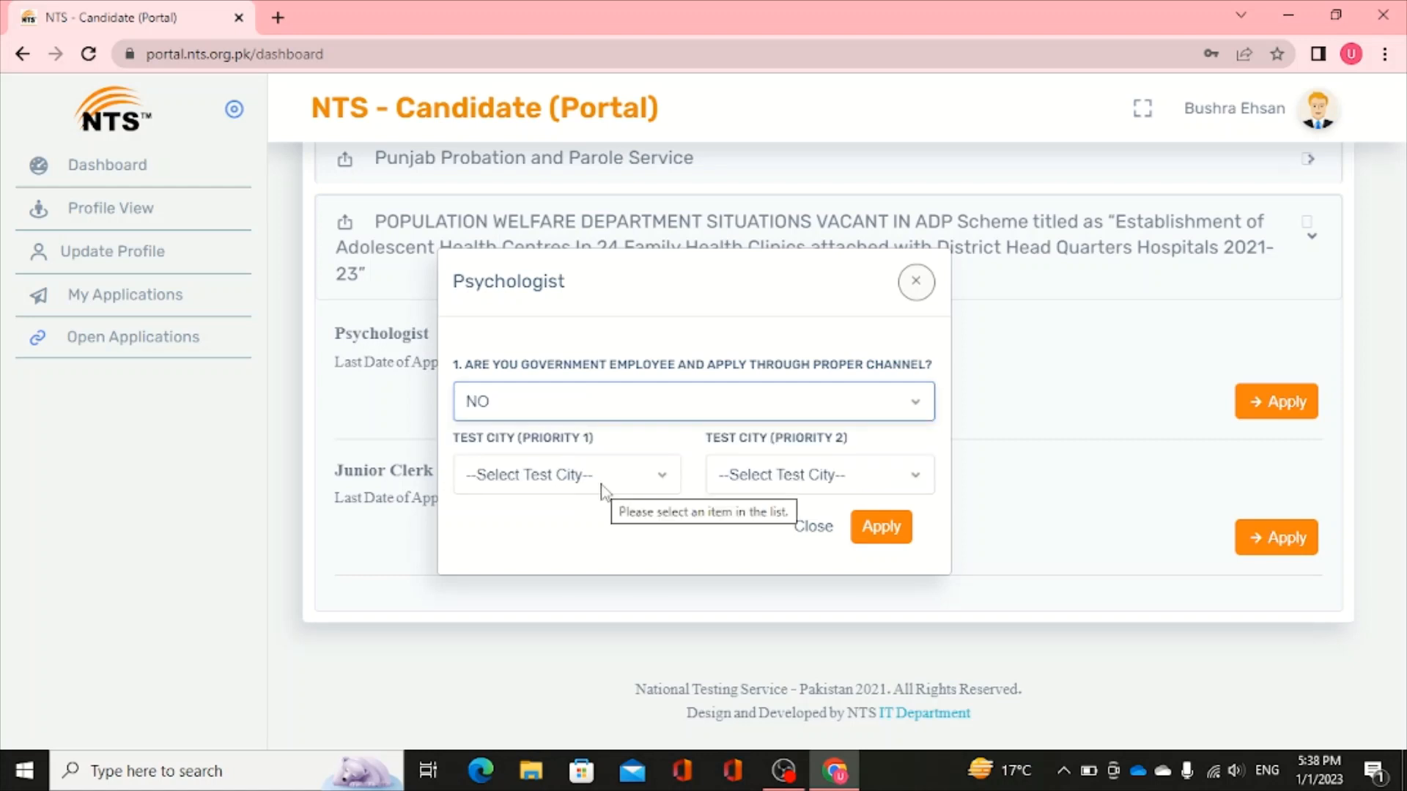
left_click(663, 478)
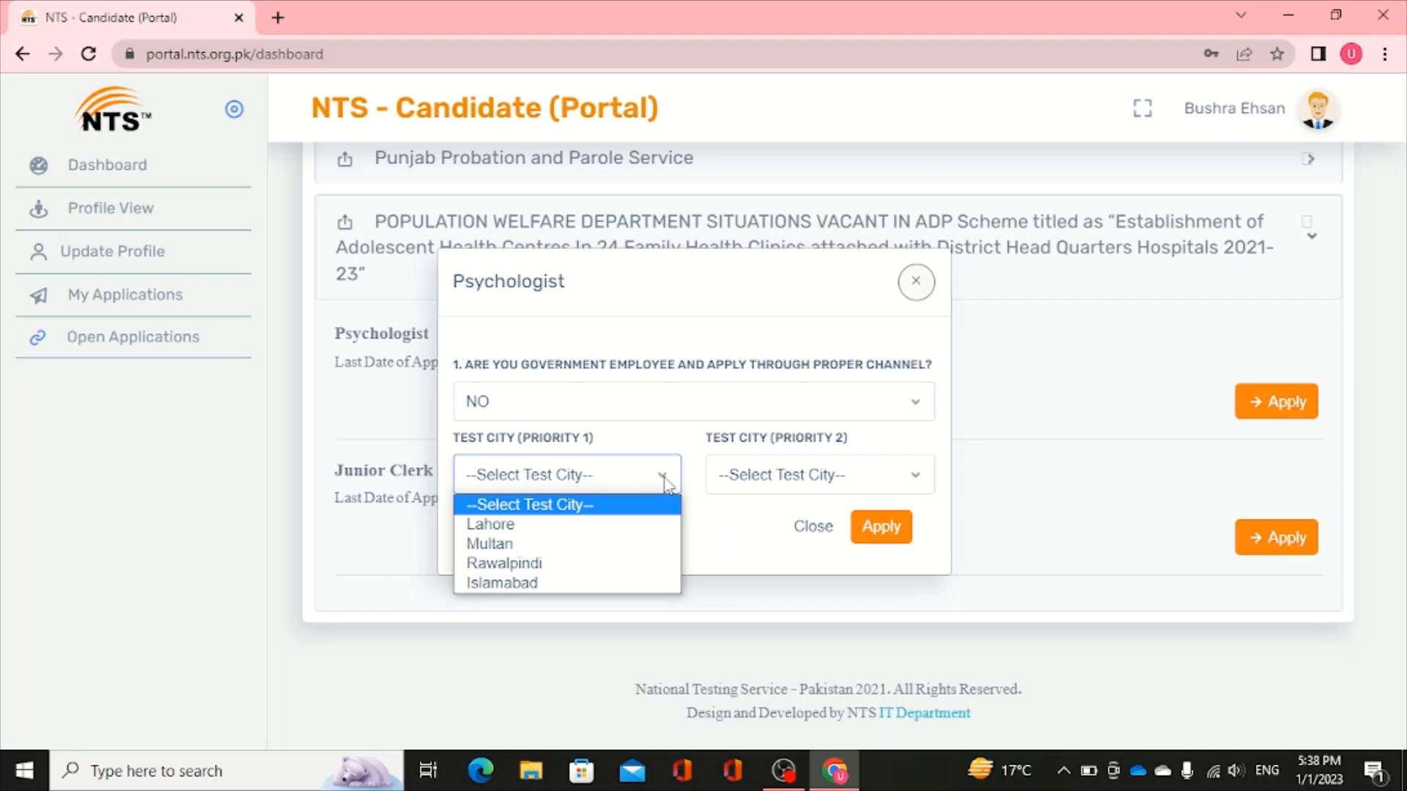
left_click(528, 533)
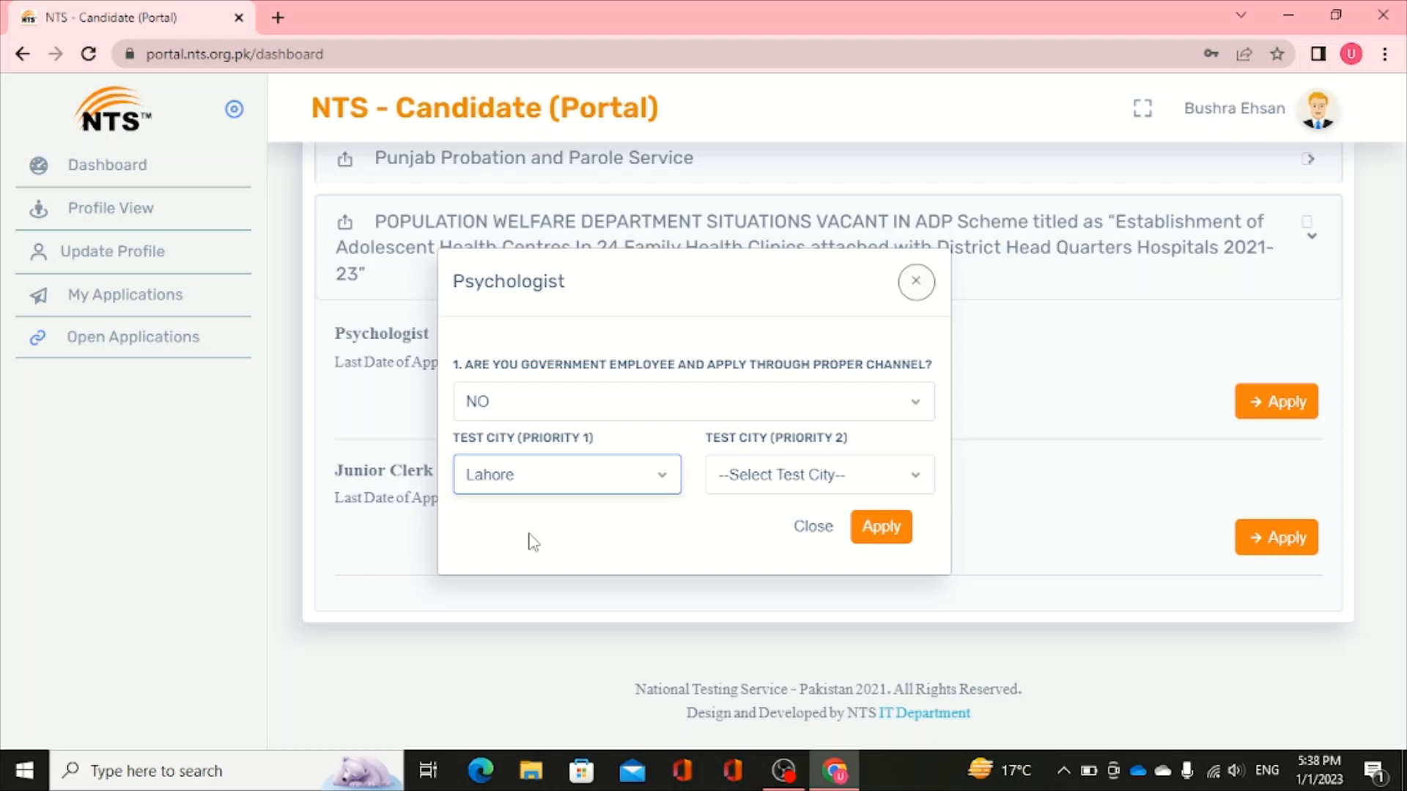
left_click(919, 477)
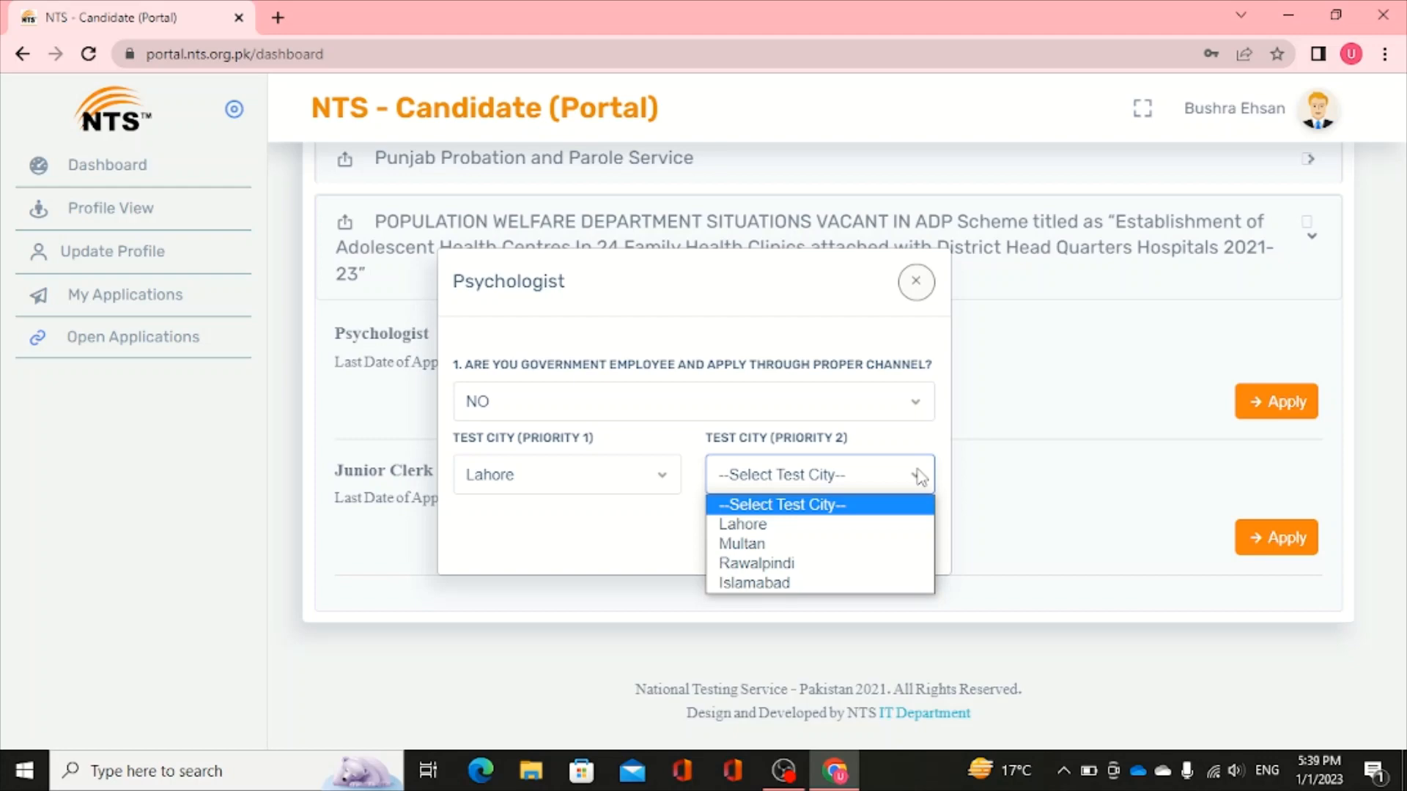
left_click(839, 543)
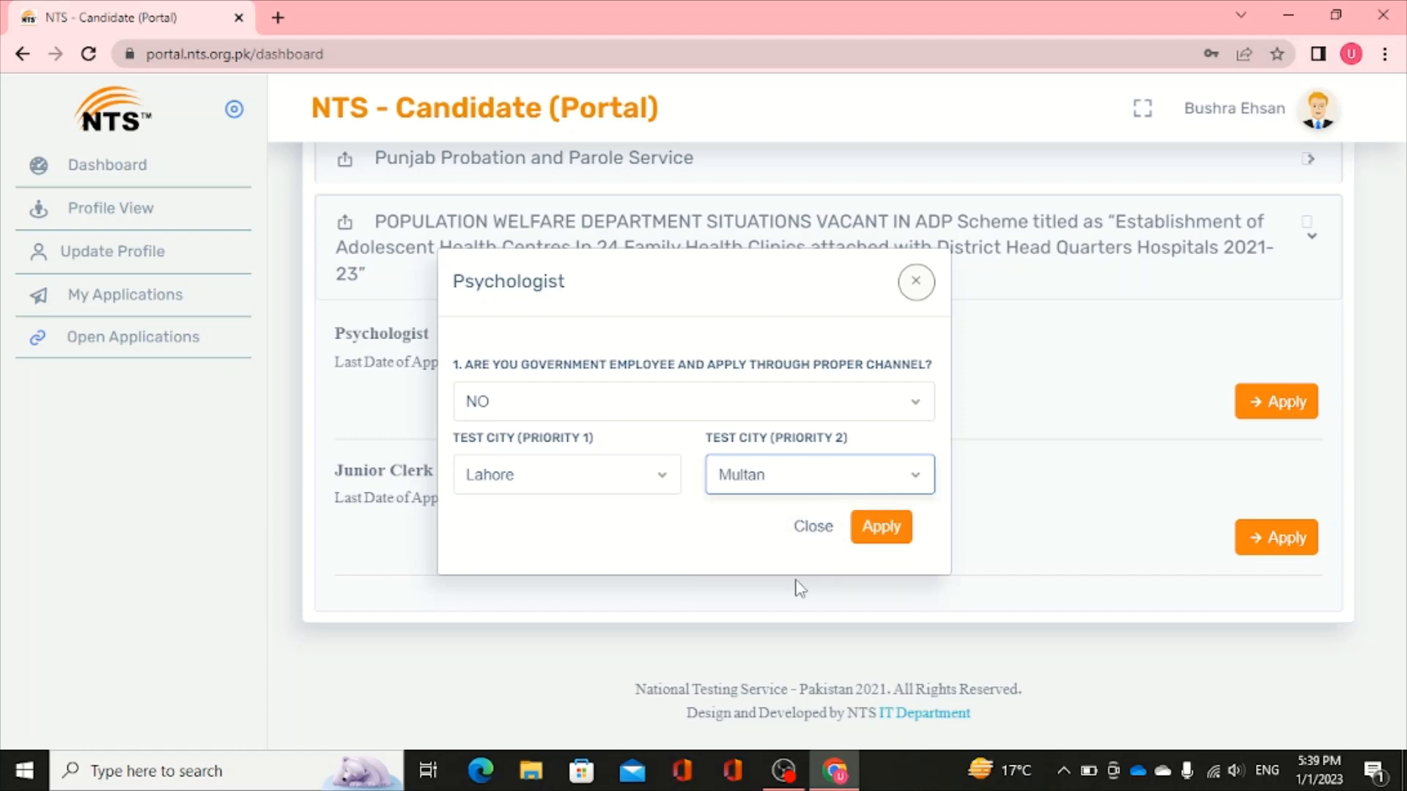
left_click(887, 532)
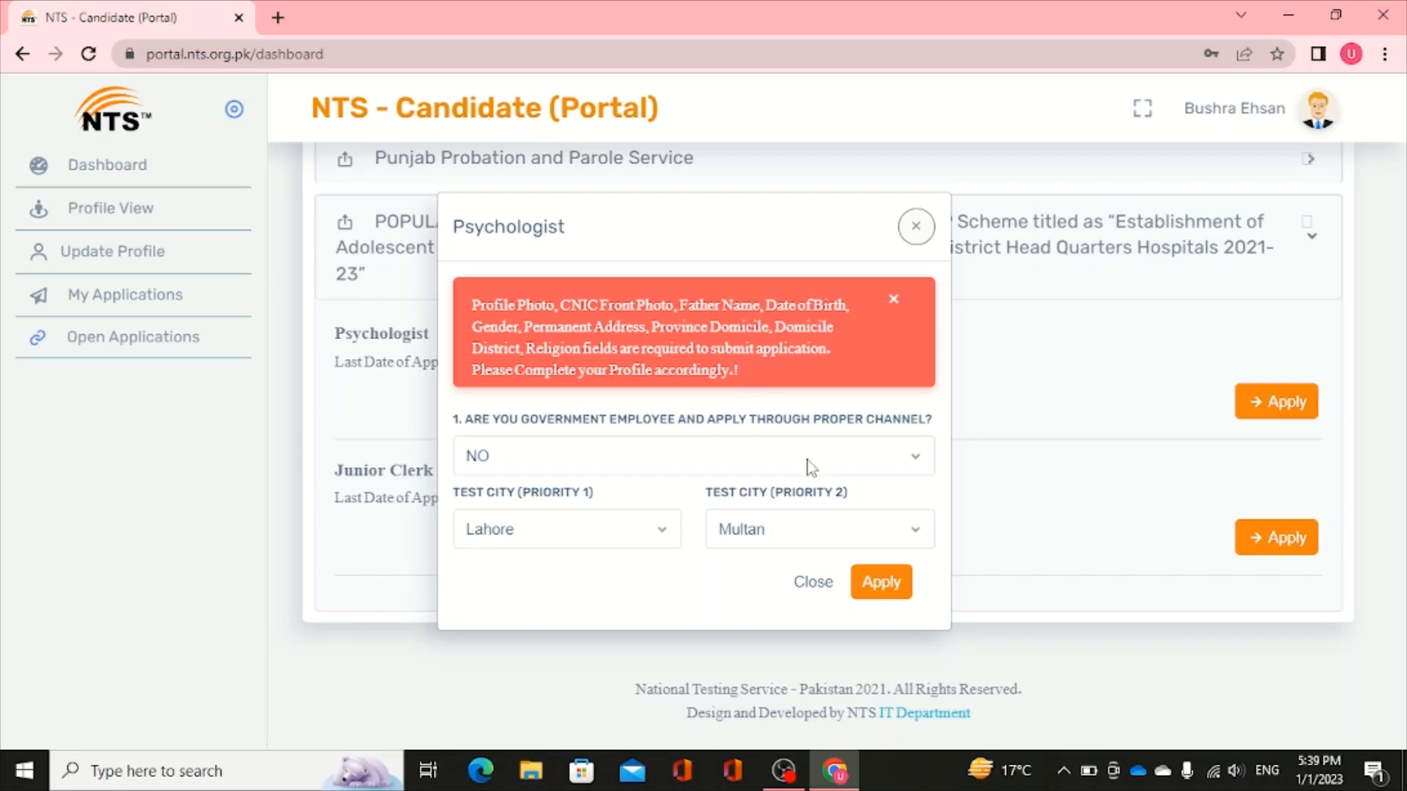
- Resubmit the Psychologist application, which still shows the incomplete-profile error, then close the form
left_click(881, 584)
left_click(916, 228)
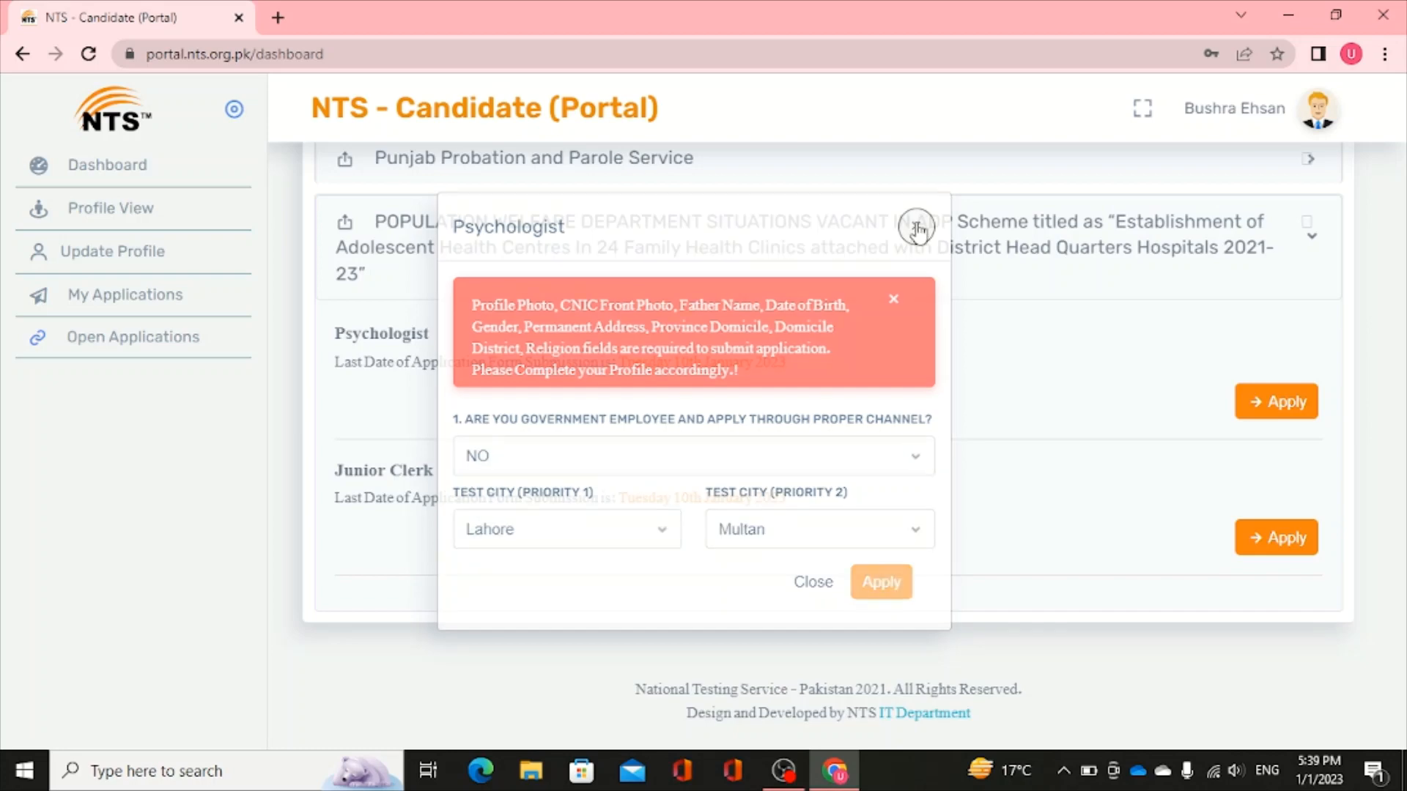